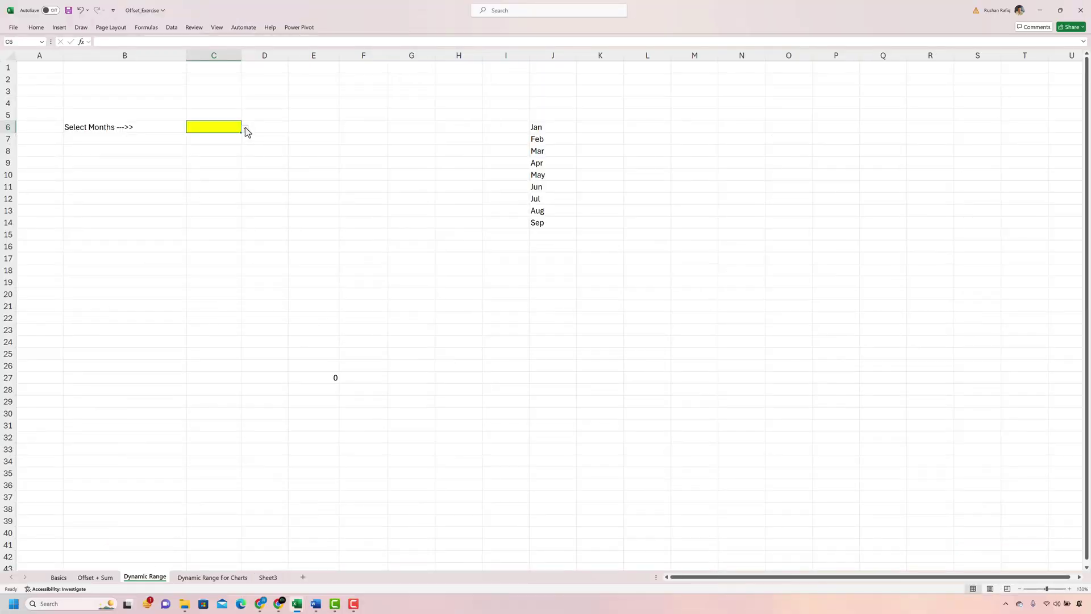
Step: Enter Oct and Nov in J14:J15 below Sep and check that C6's dropdown shows them
click(247, 127)
click(330, 312)
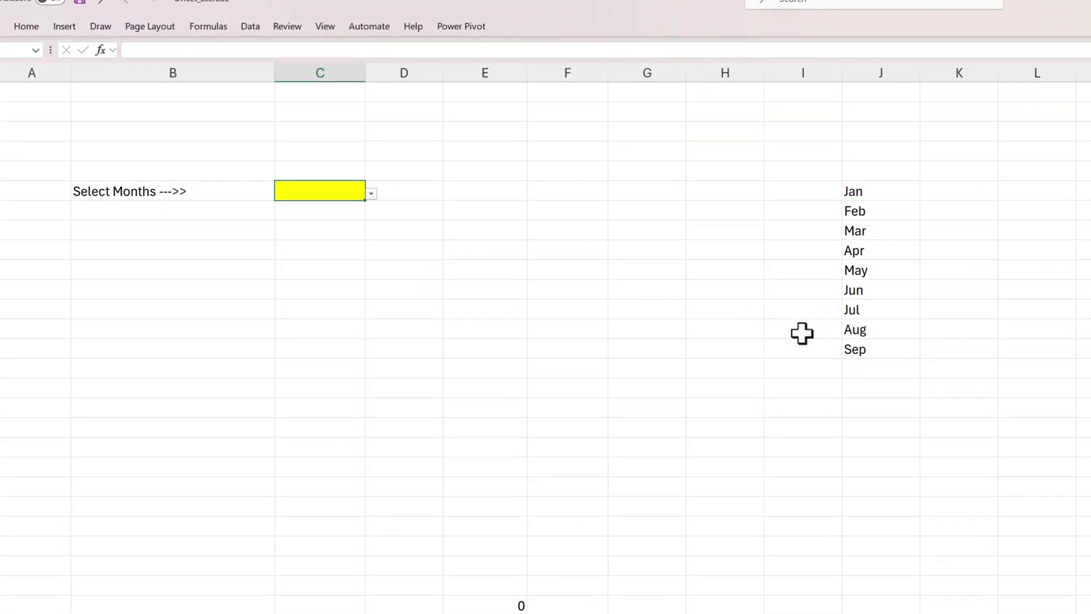
click(866, 368)
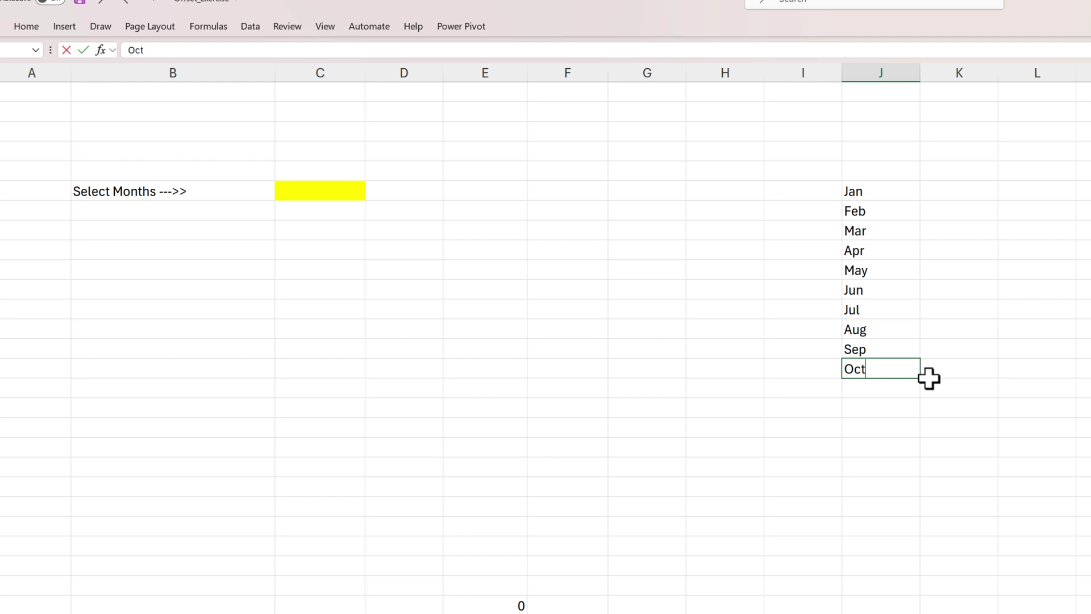
text(Oct)
key(Return)
text(Nov)
click(356, 196)
click(371, 194)
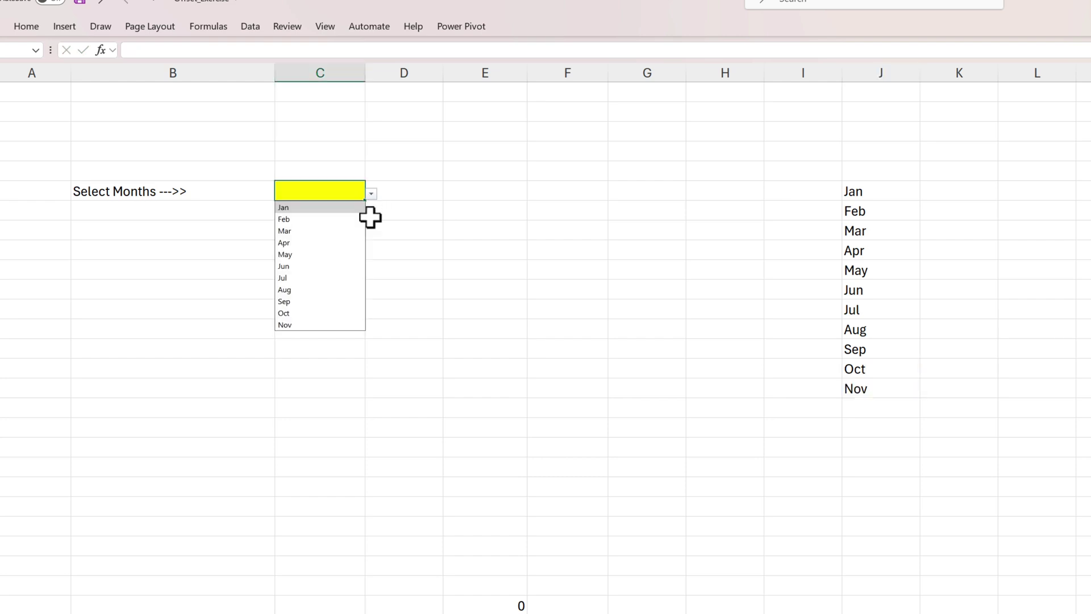
Step: Paste the Aug and Sep sales rows into column C below Jul
click(415, 253)
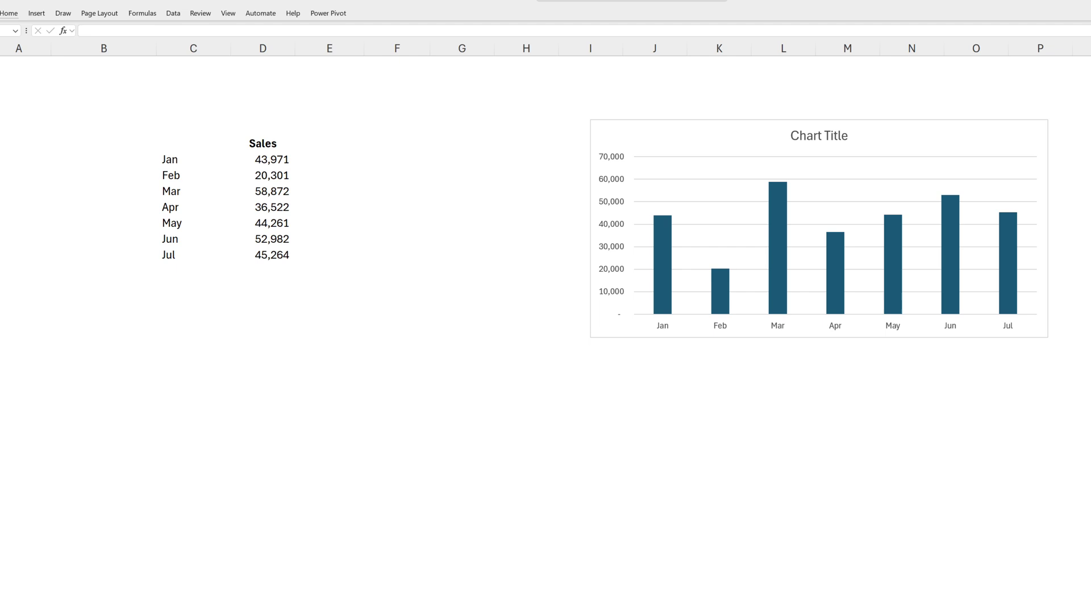
click(183, 275)
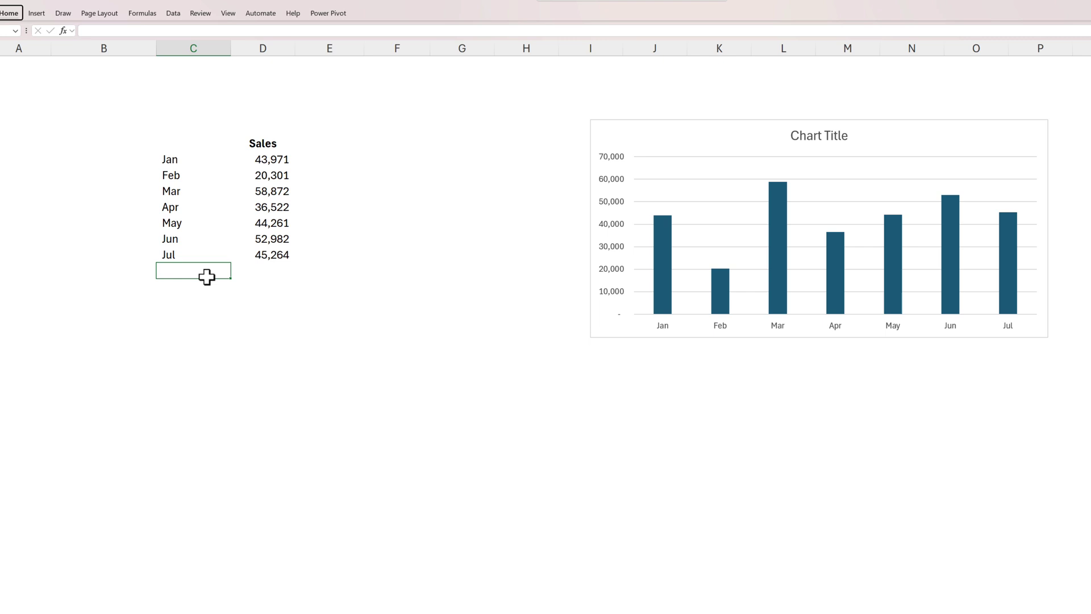
text(Aug	63,121 Sep	87,867)
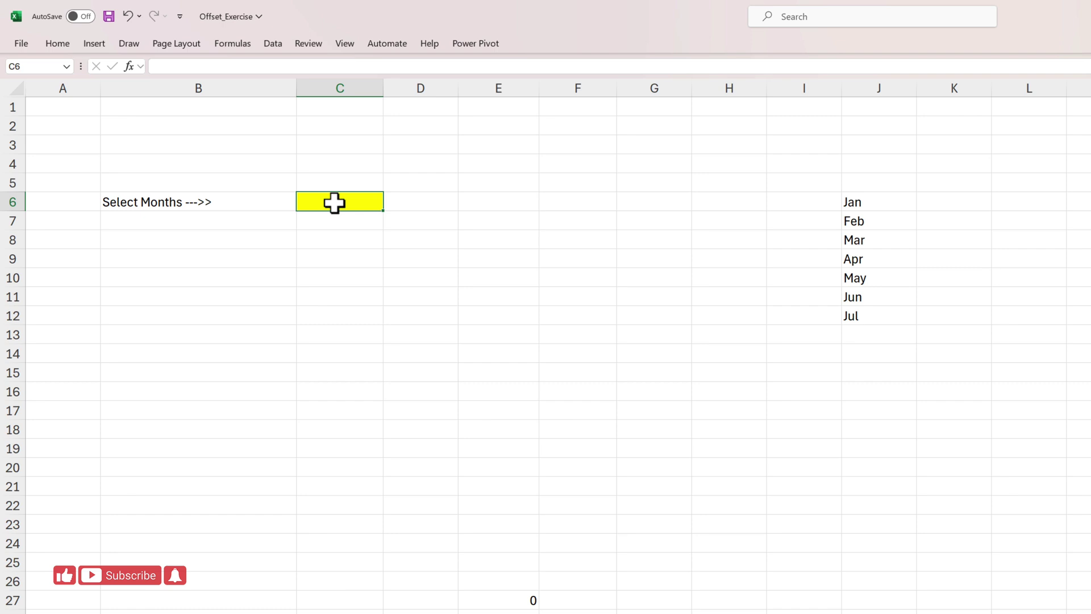
Step: Apply List data validation to C6 with source =$J$6:$J$12, then test its dropdown
click(273, 45)
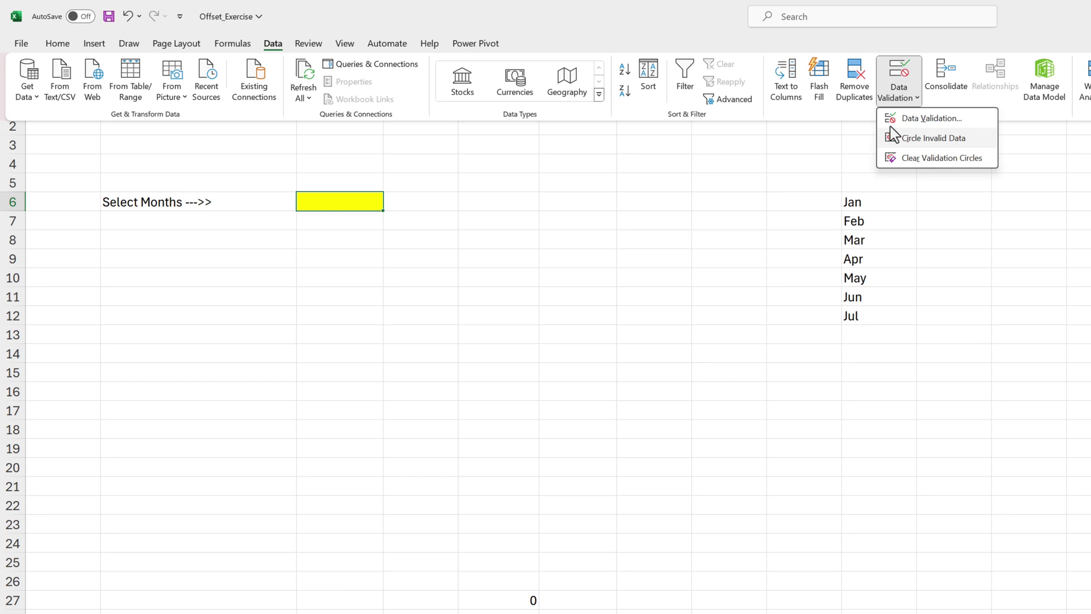
click(897, 117)
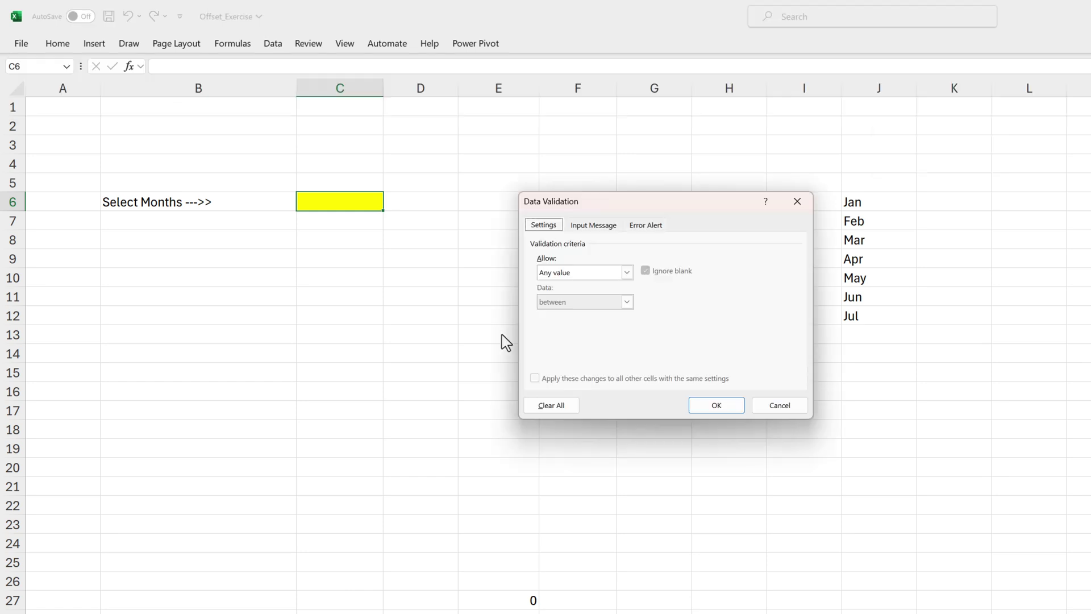
click(628, 274)
click(589, 316)
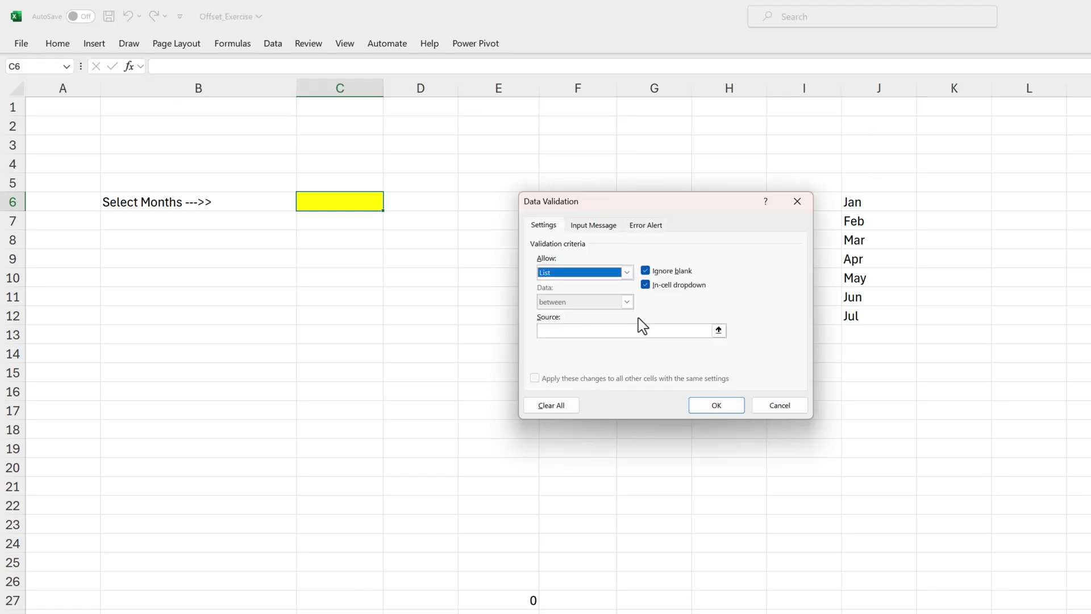
click(719, 330)
drag(879, 202, 877, 317)
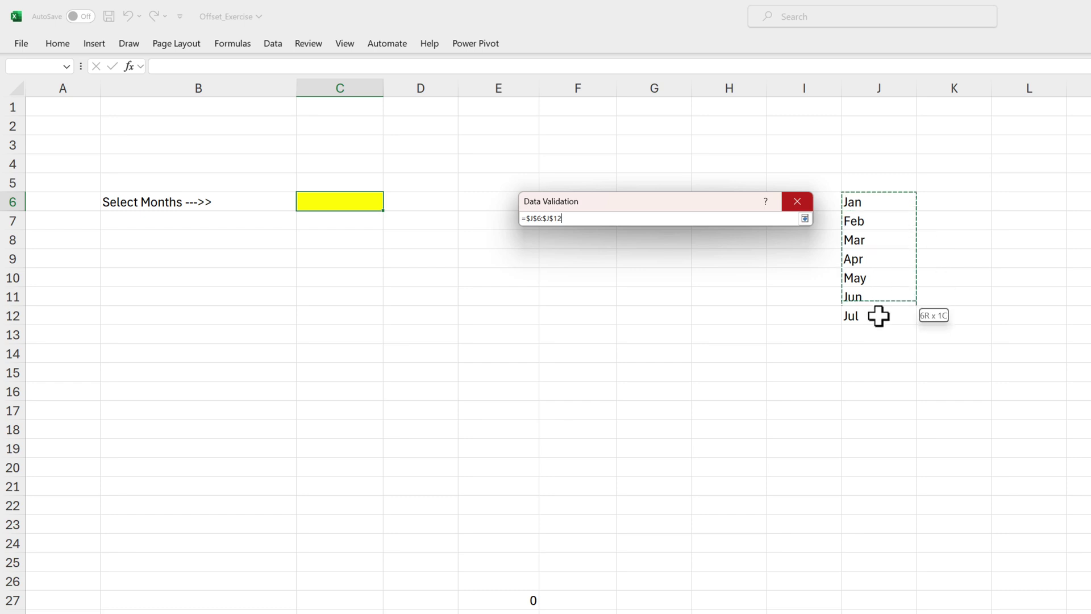
click(805, 218)
click(717, 405)
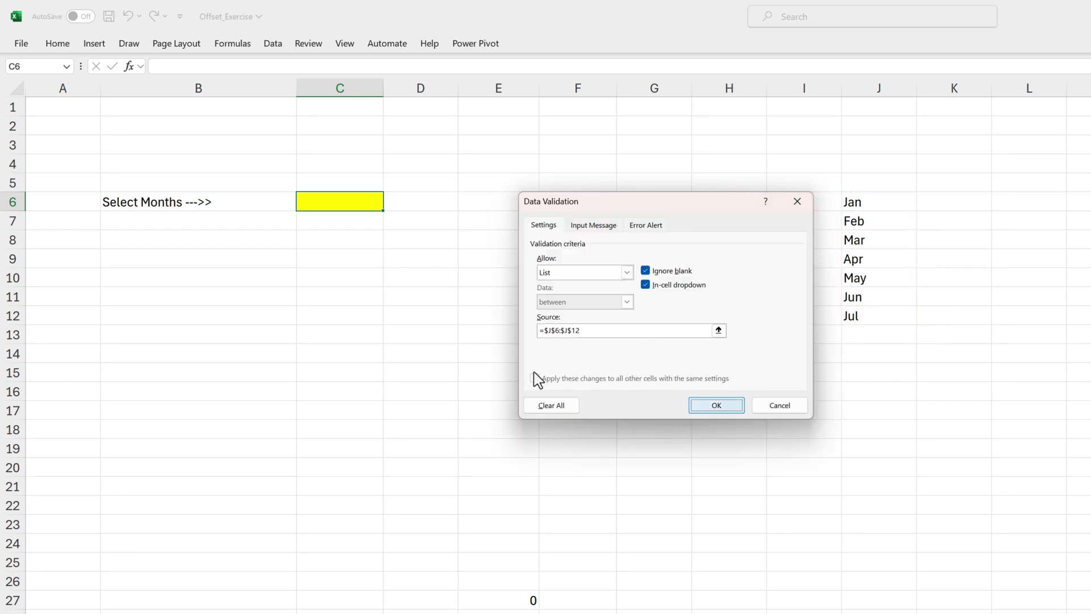
click(390, 205)
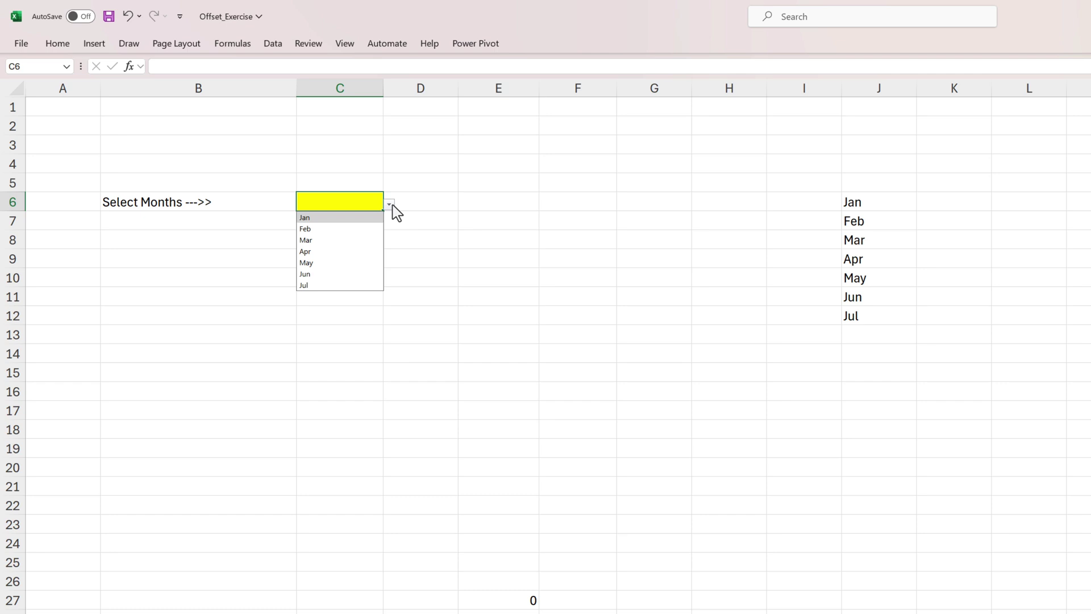
Step: Enter Aug in J13 below Jul
click(410, 259)
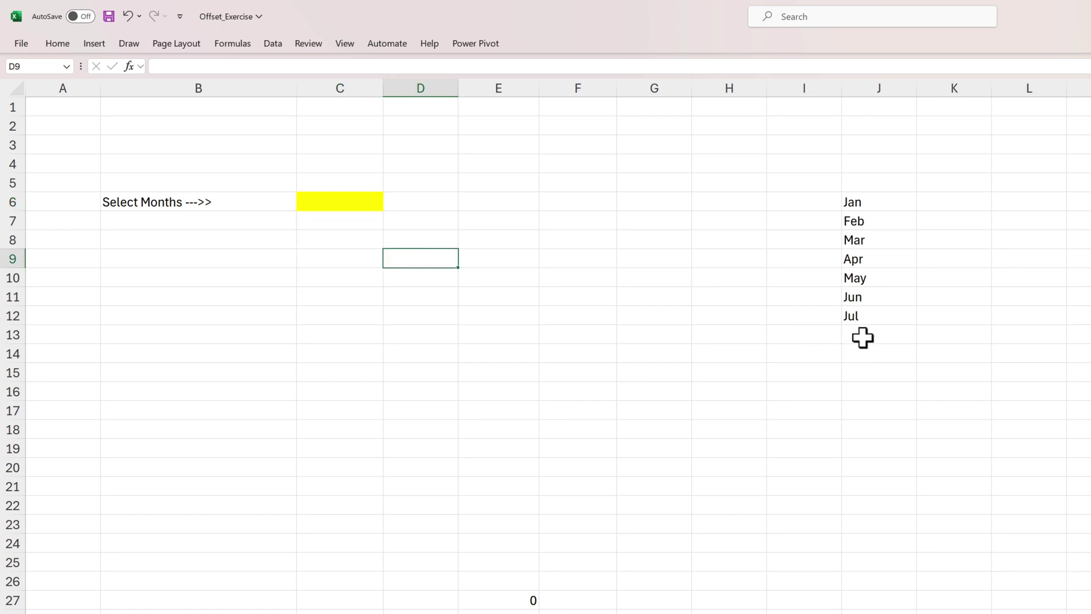
click(881, 339)
text(Au)
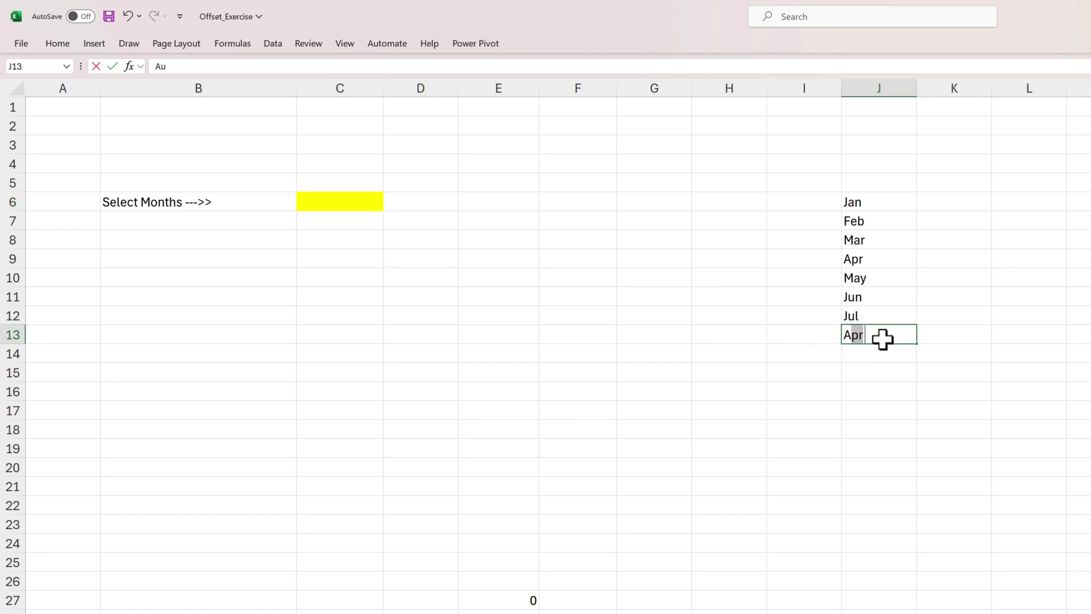
text(g)
key(Return)
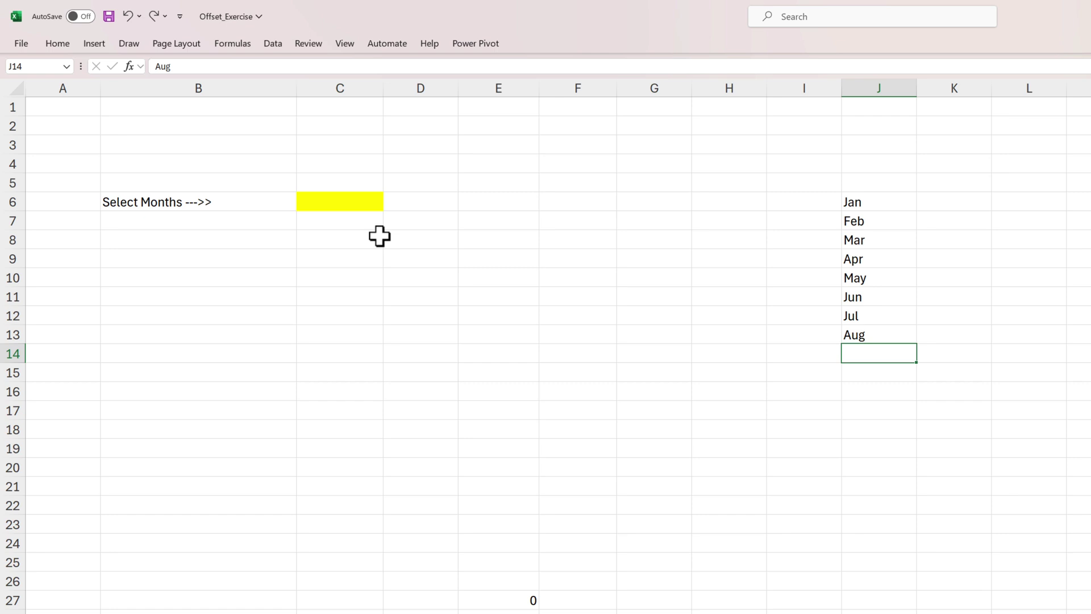
Step: Check that C6's dropdown still ends at Jul, then highlight the fixed range J6:J12
click(382, 207)
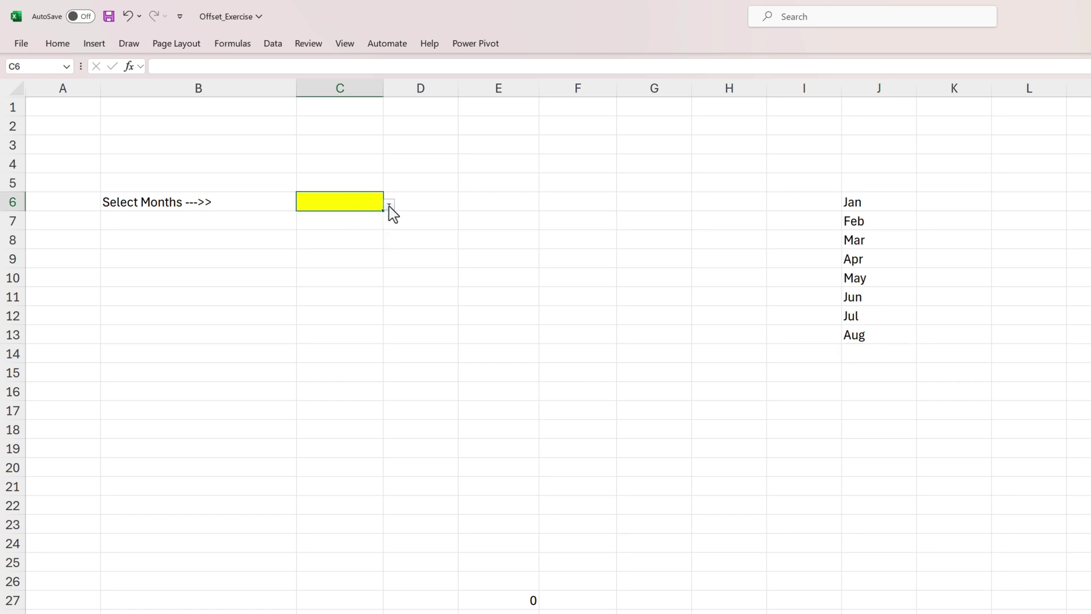
click(389, 204)
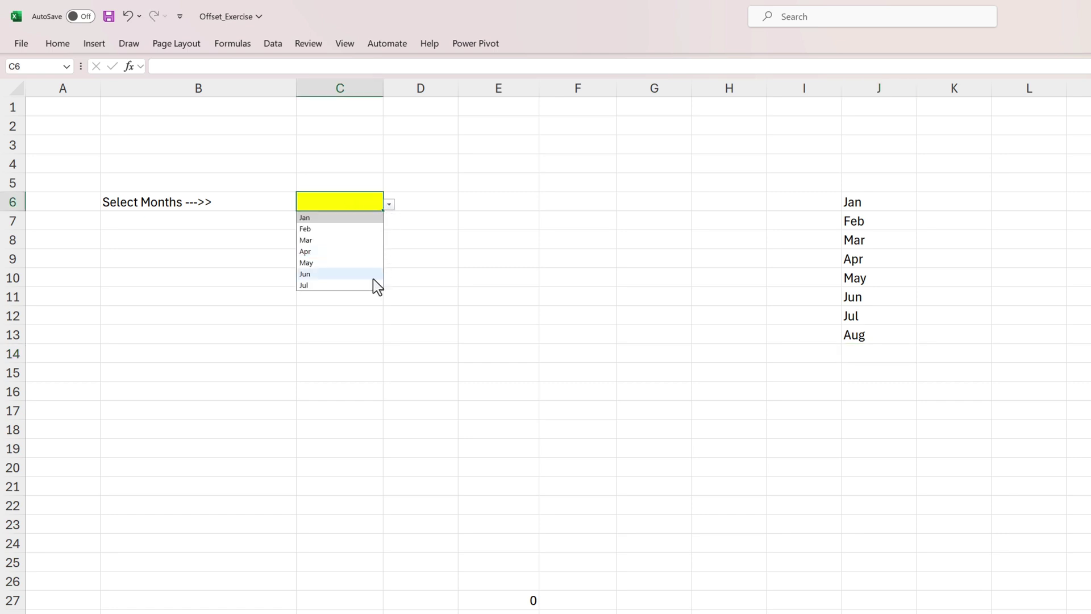
click(421, 239)
drag(857, 203, 853, 316)
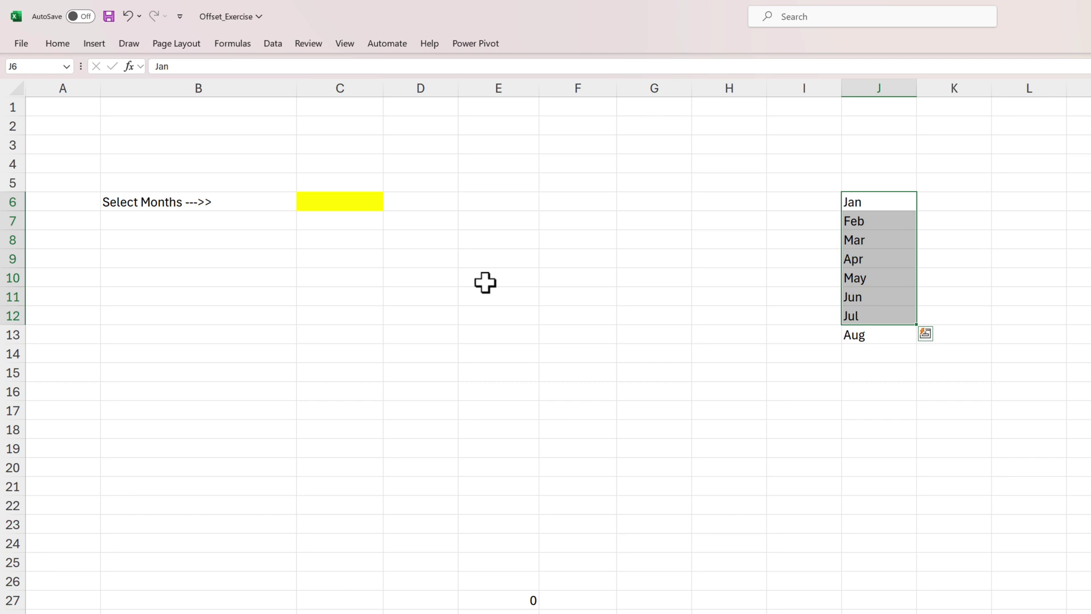
Step: Enter =OFFSET(J6,,,7) in F6 so Jan through Jul spill down
click(578, 201)
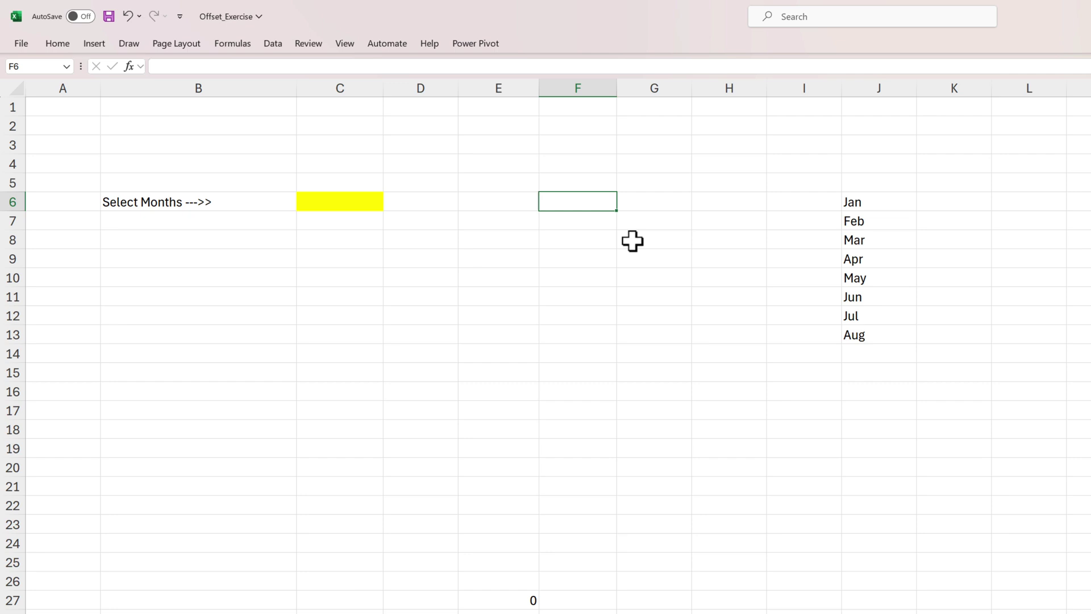
text(=offset)
key(Tab)
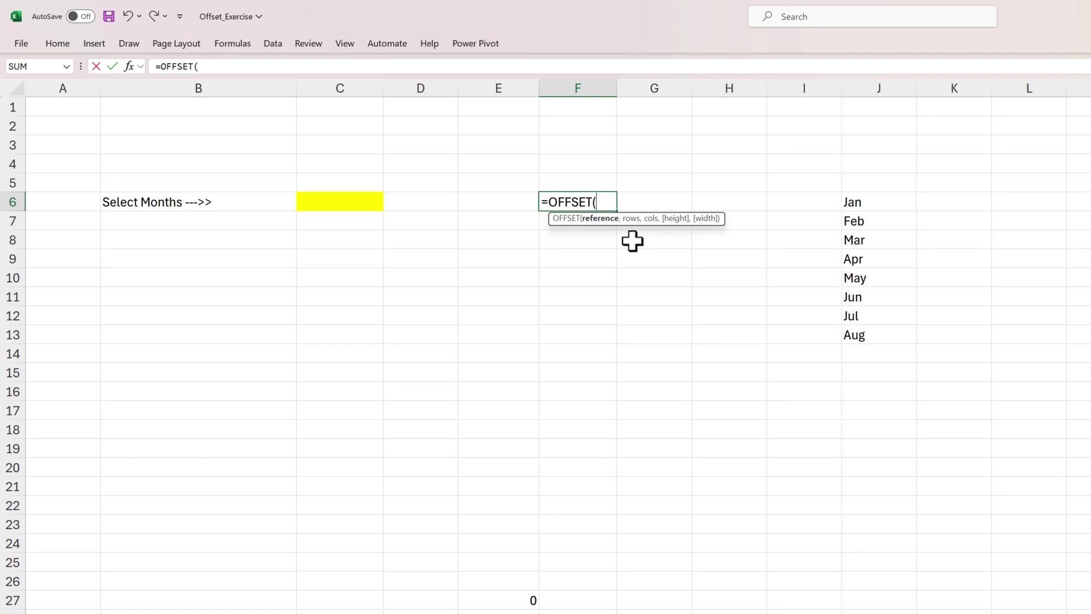
click(864, 199)
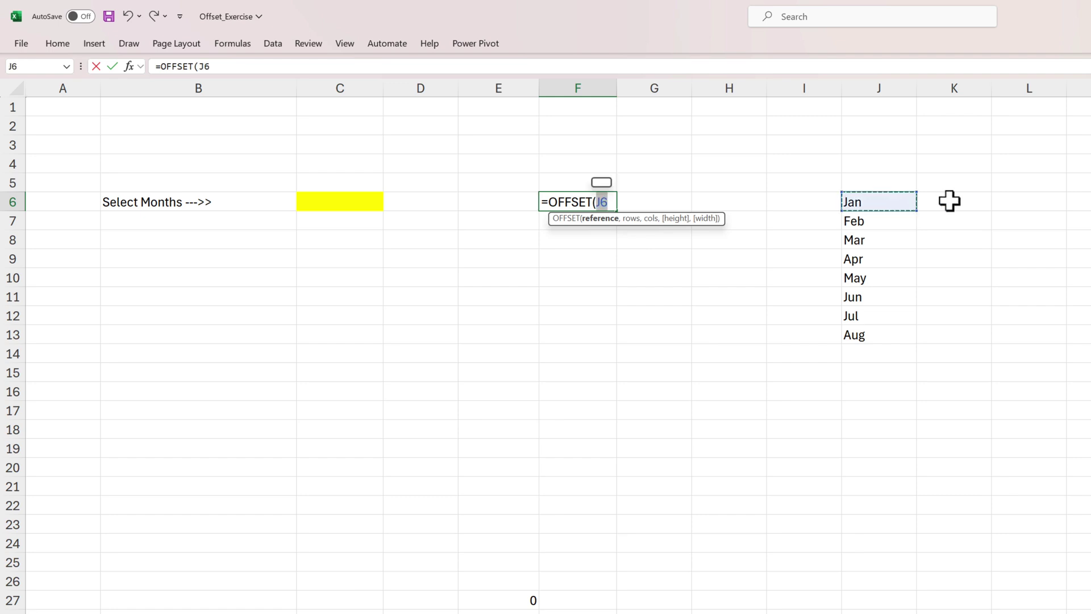
text(,)
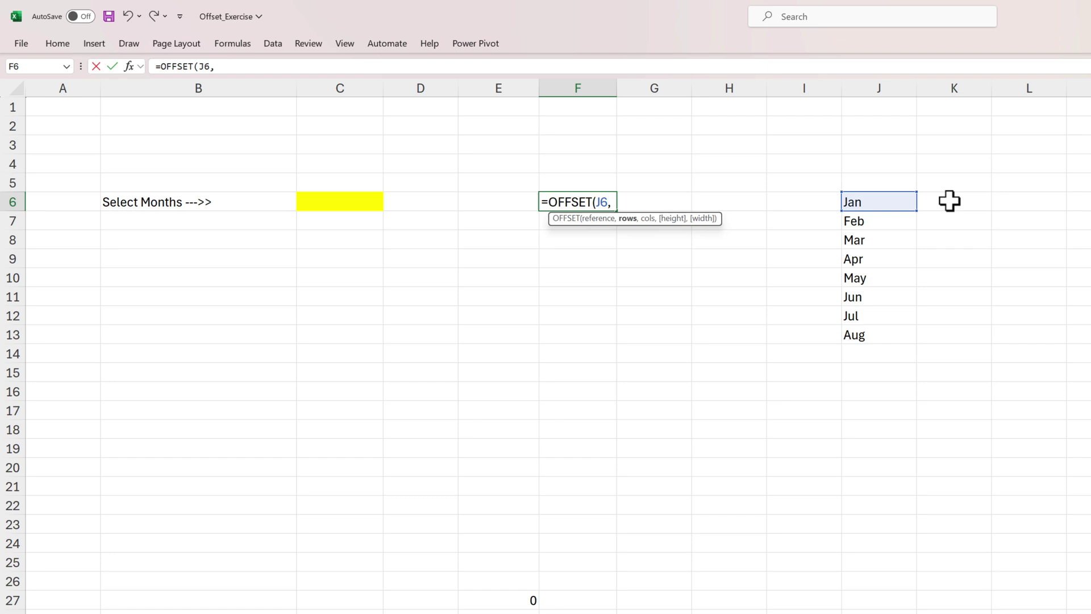
text(,,7)
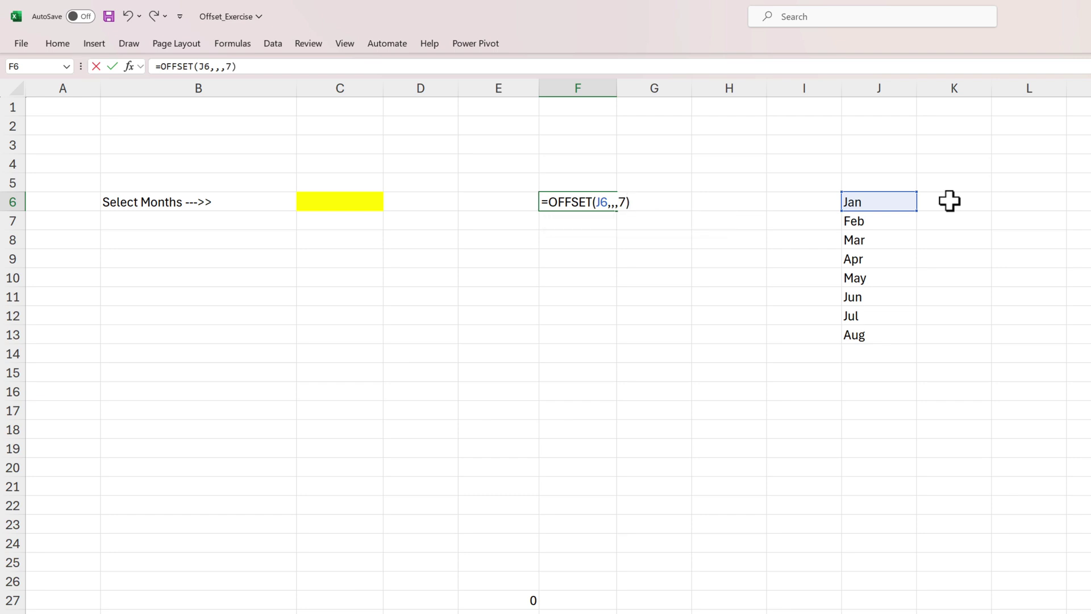
key(Return)
Step: Edit F6's formula, removing the height of 7 to change it to 8
key(Up)
key(Up)
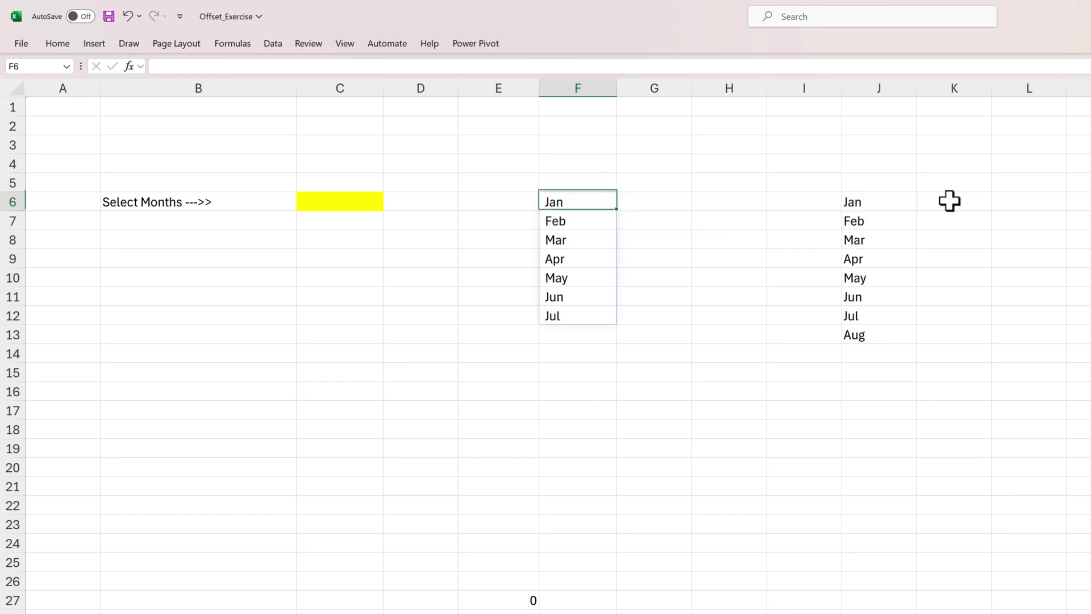
key(Down)
key(F2)
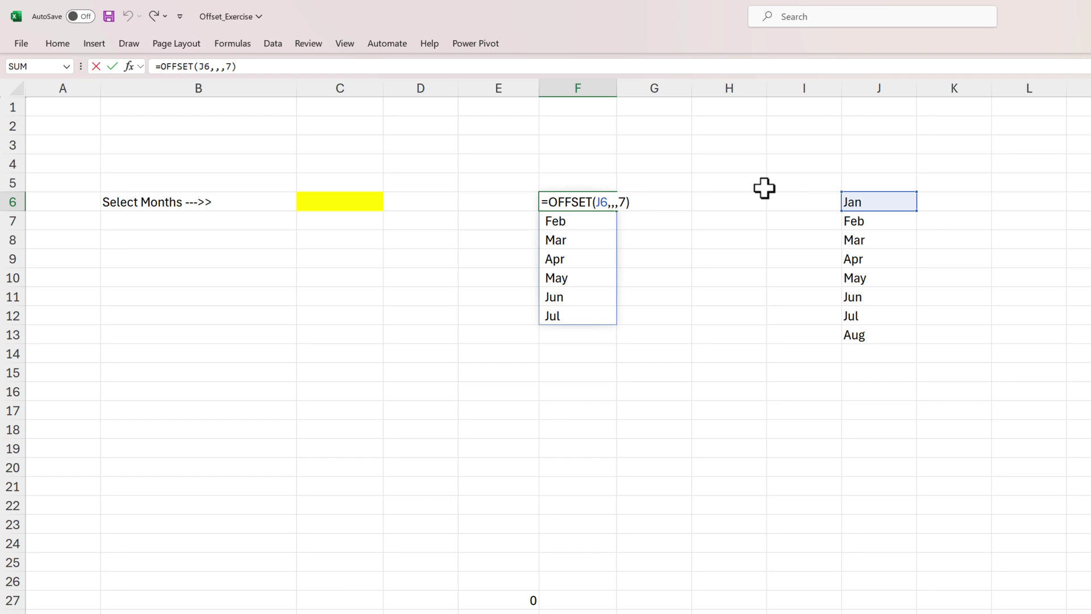
key(Left)
key(BackSpace)
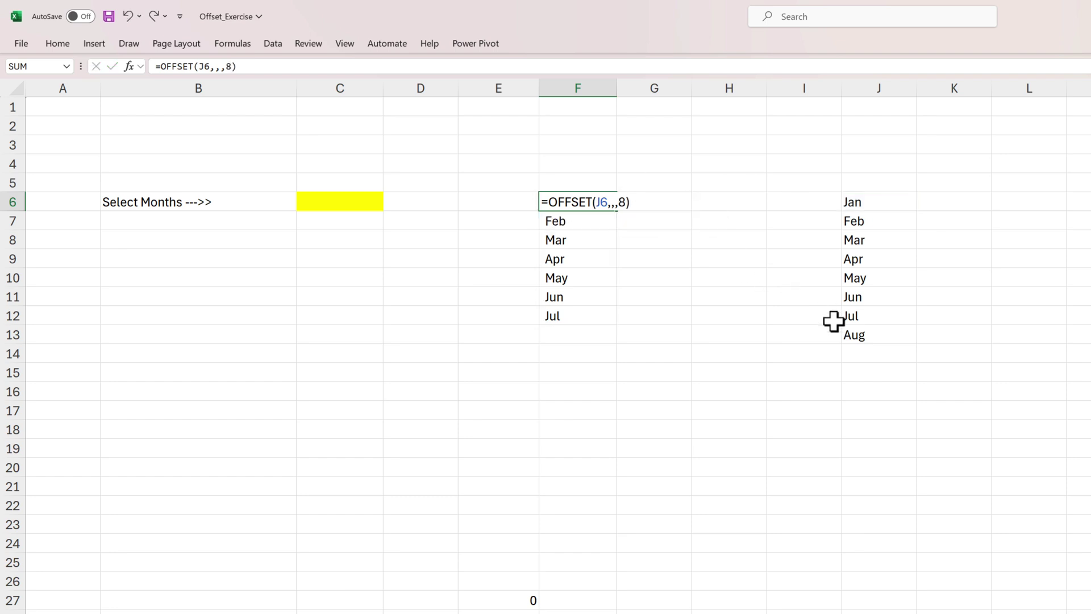
Step: Commit the height of 8, try adding Sep in J14, then undo it
key(Return)
click(868, 340)
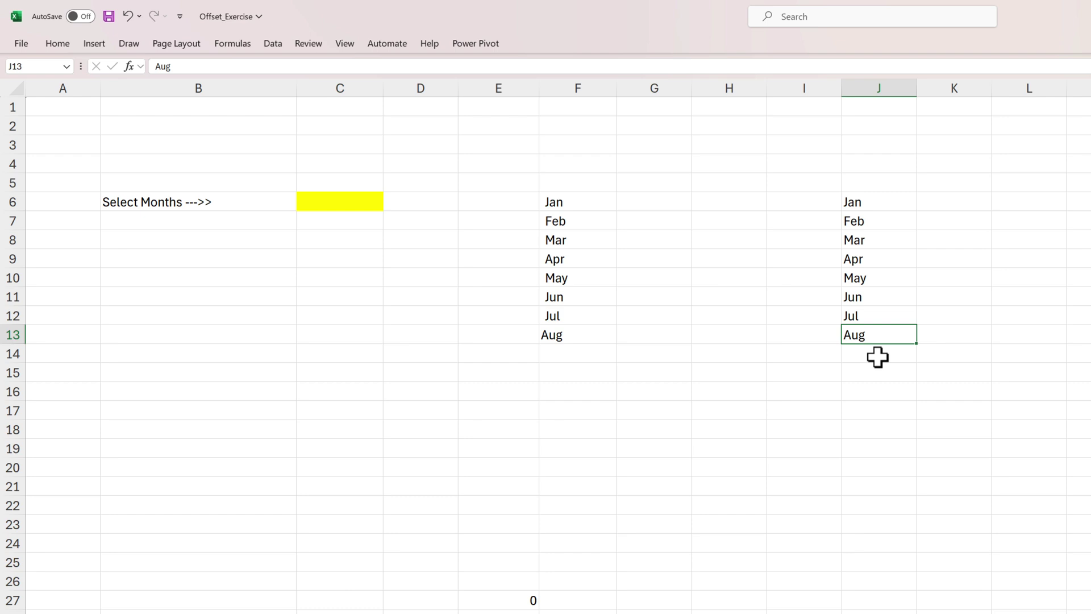
click(878, 355)
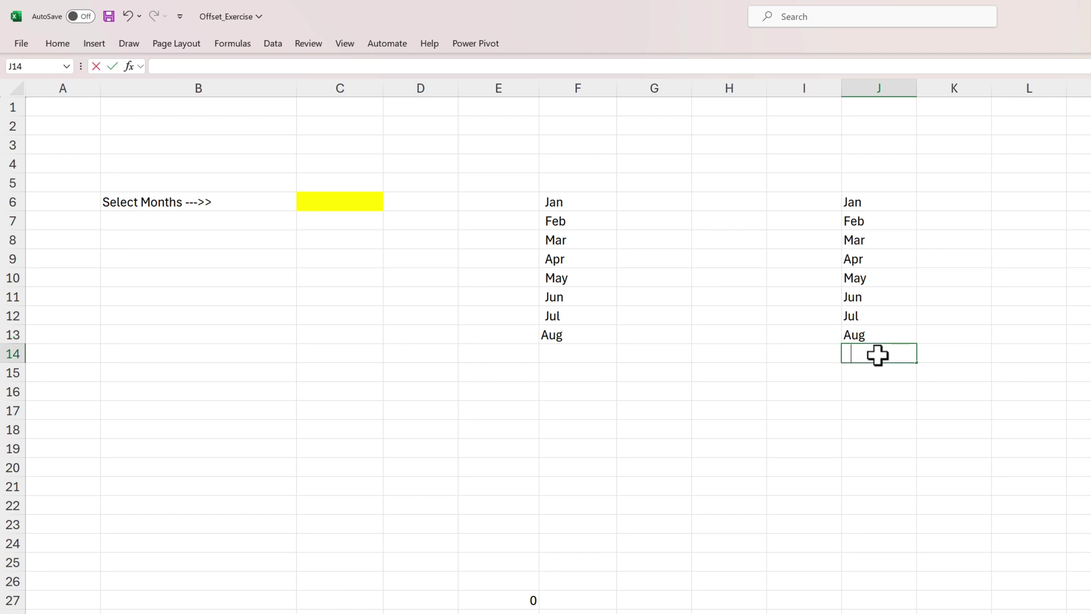
text(Sep)
key(Return)
click(877, 354)
key(ctrl+z)
Step: Replace F6's OFFSET height with COUNTA(J6:J21)
click(548, 212)
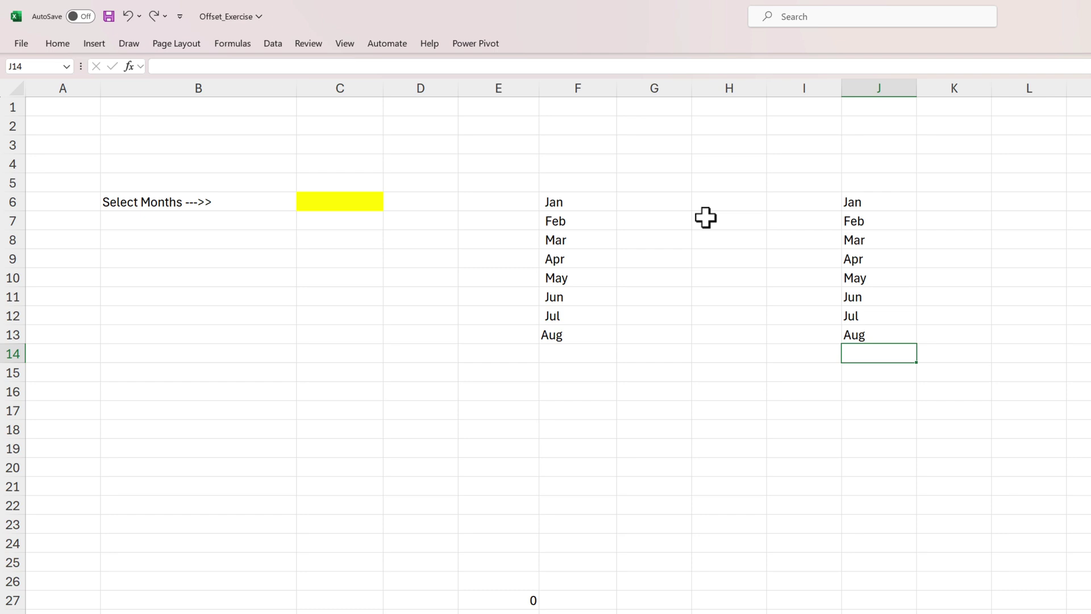
key(F2)
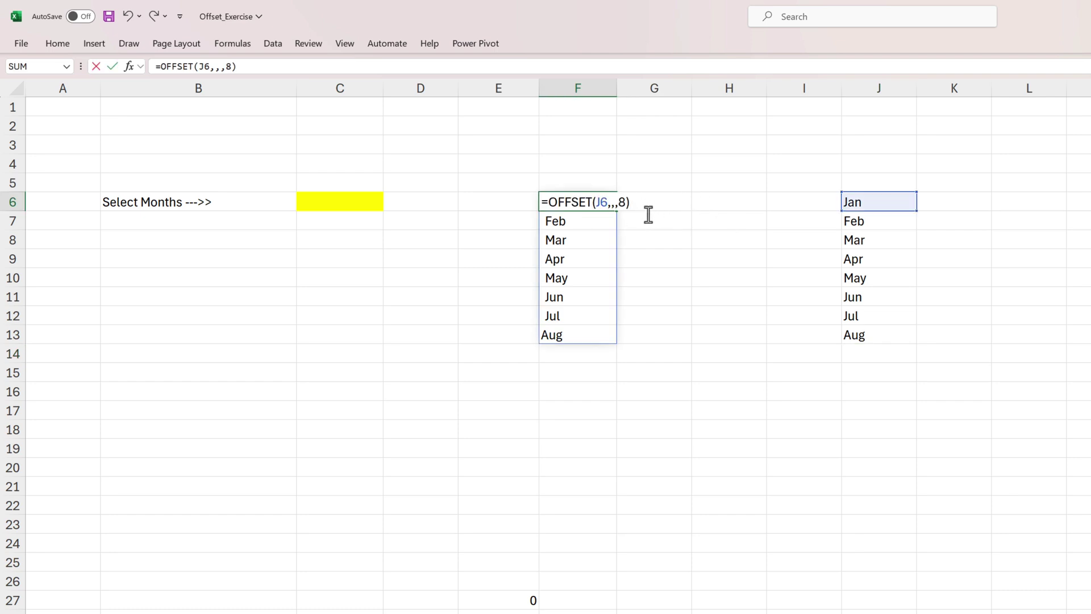
key(Left)
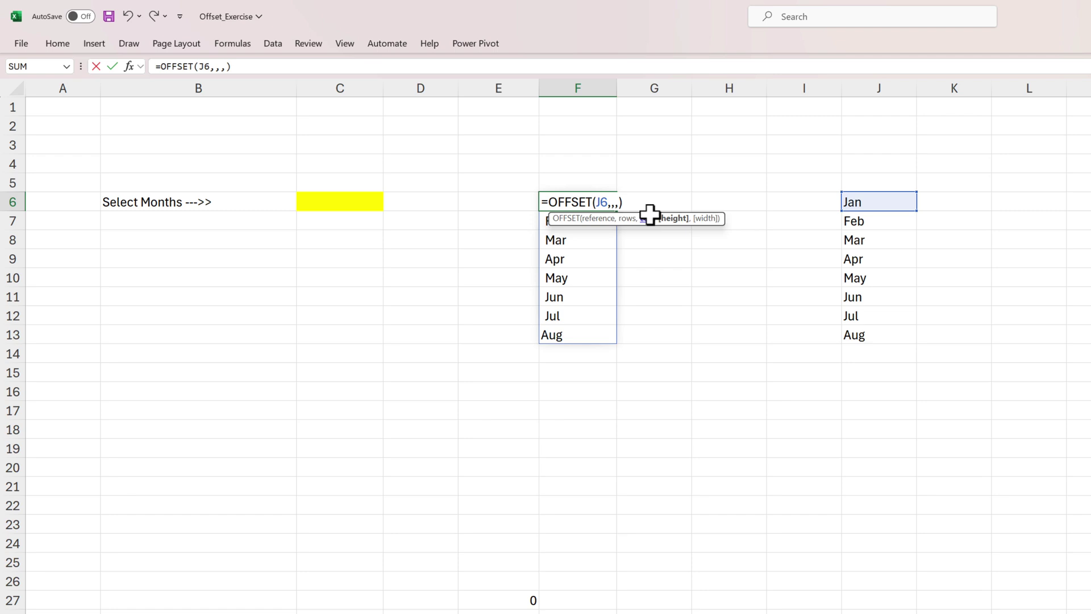
text(c)
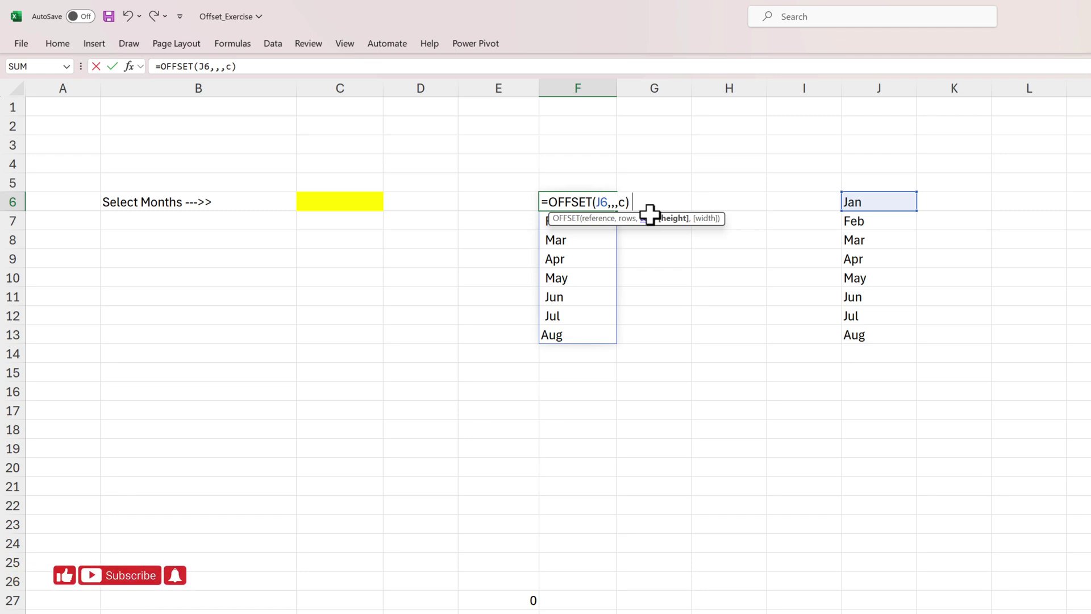
text(oun)
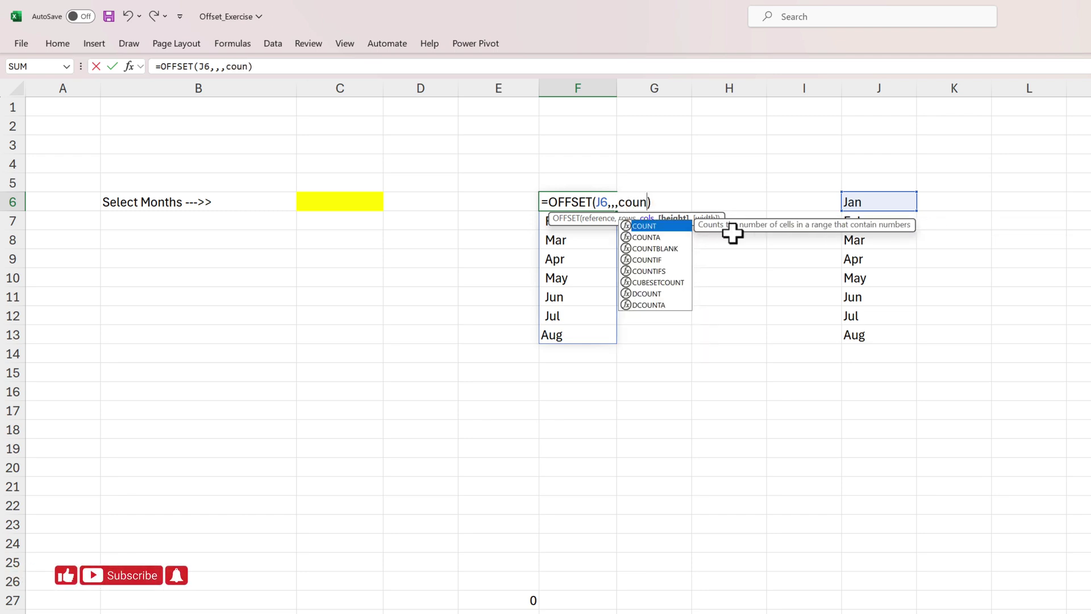
click(660, 237)
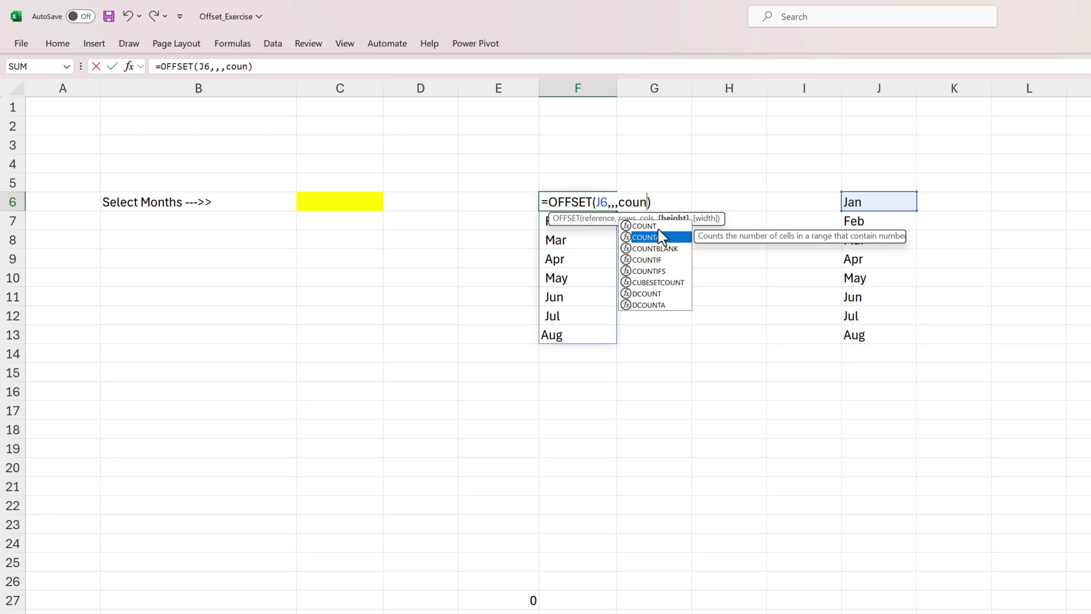
key(Tab)
drag(874, 202, 888, 487)
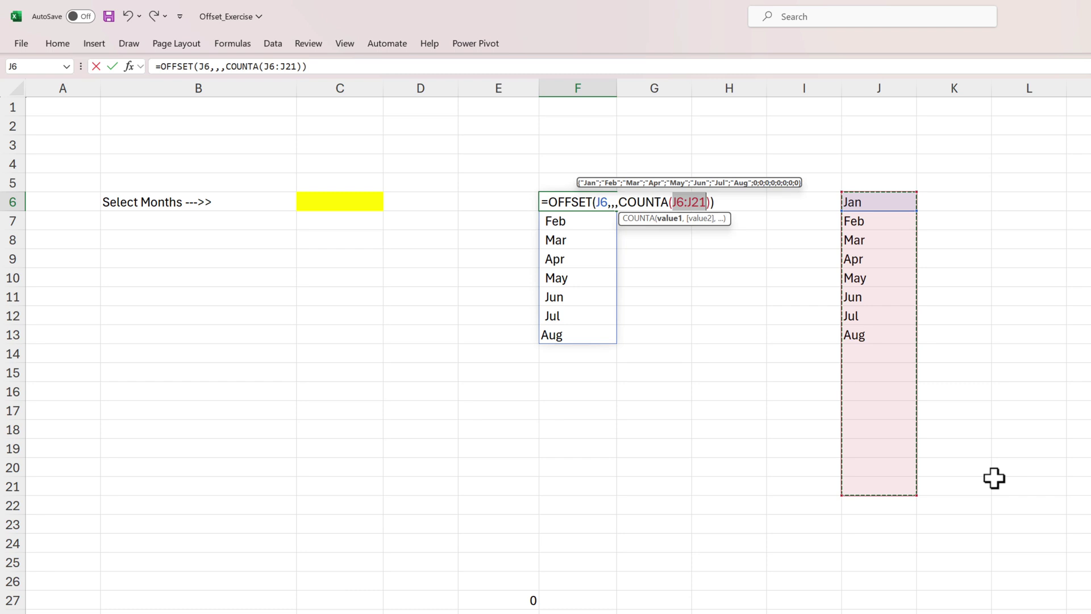
key(Return)
Step: Make the COUNTA range absolute ($J$6:$J$21), then add Sep in J14 to extend the spill
key(Up)
key(F2)
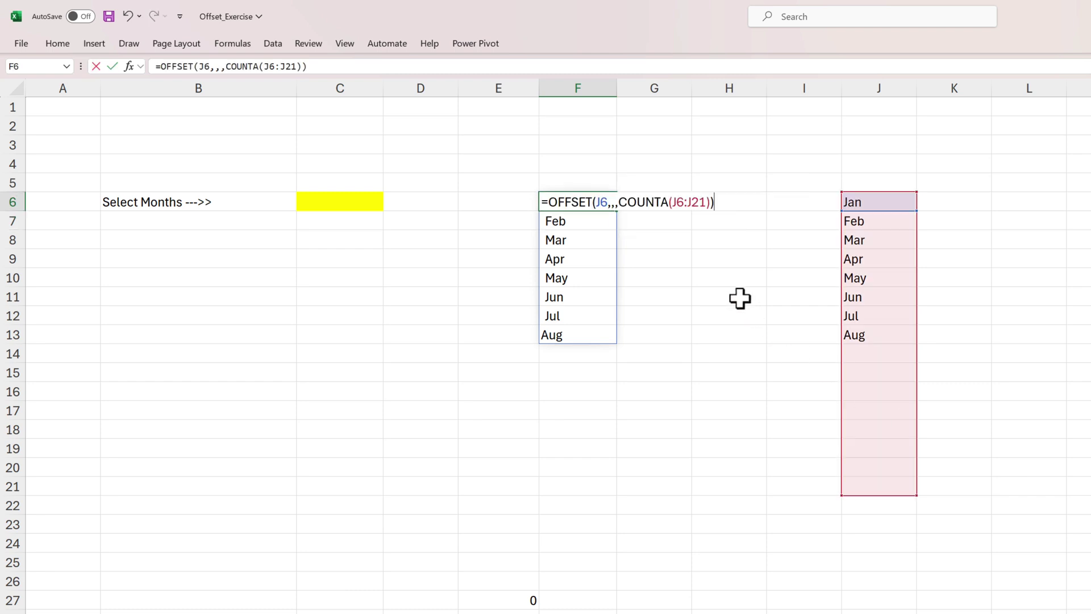
click(694, 204)
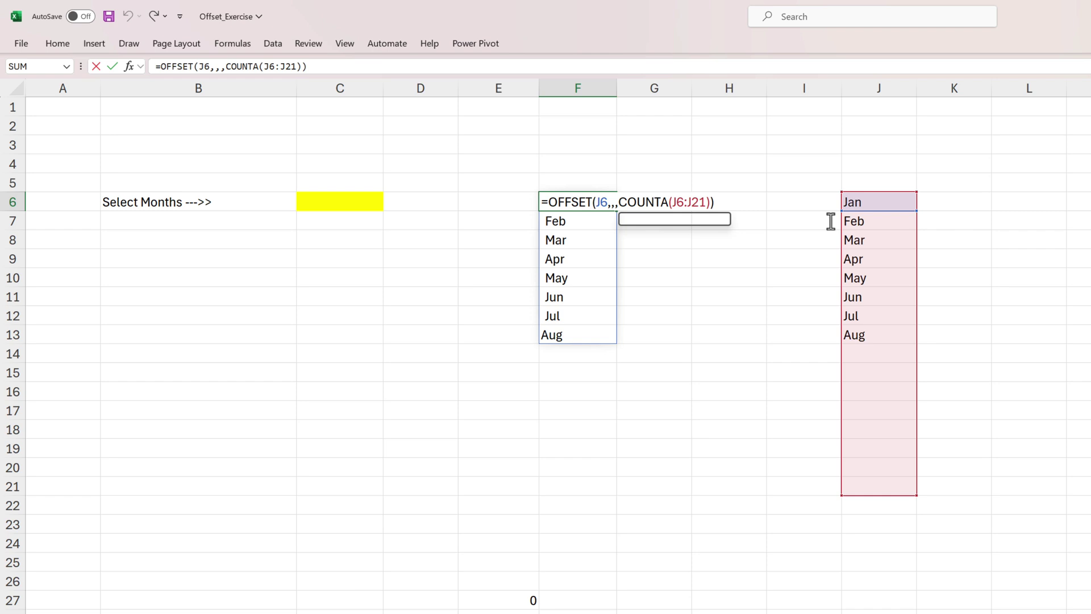
key(F4)
key(F4)
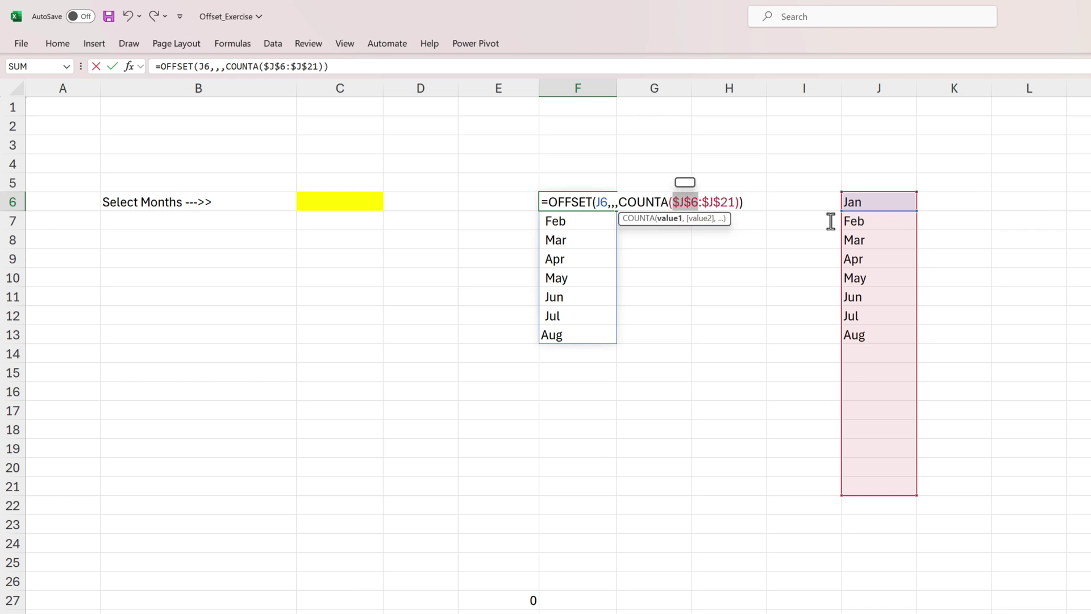
key(Return)
click(879, 353)
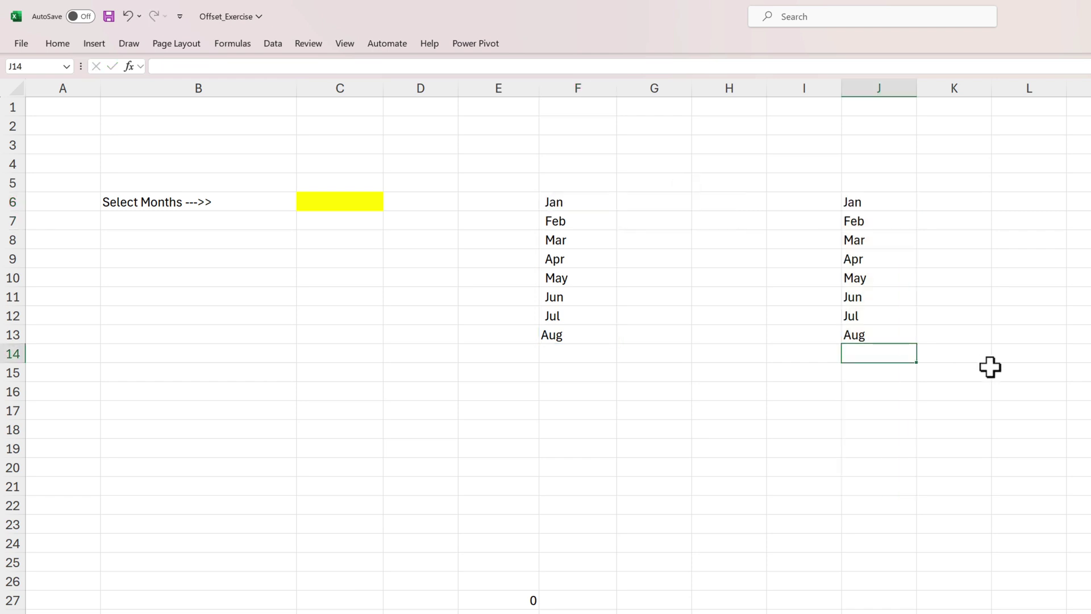
text(Sep)
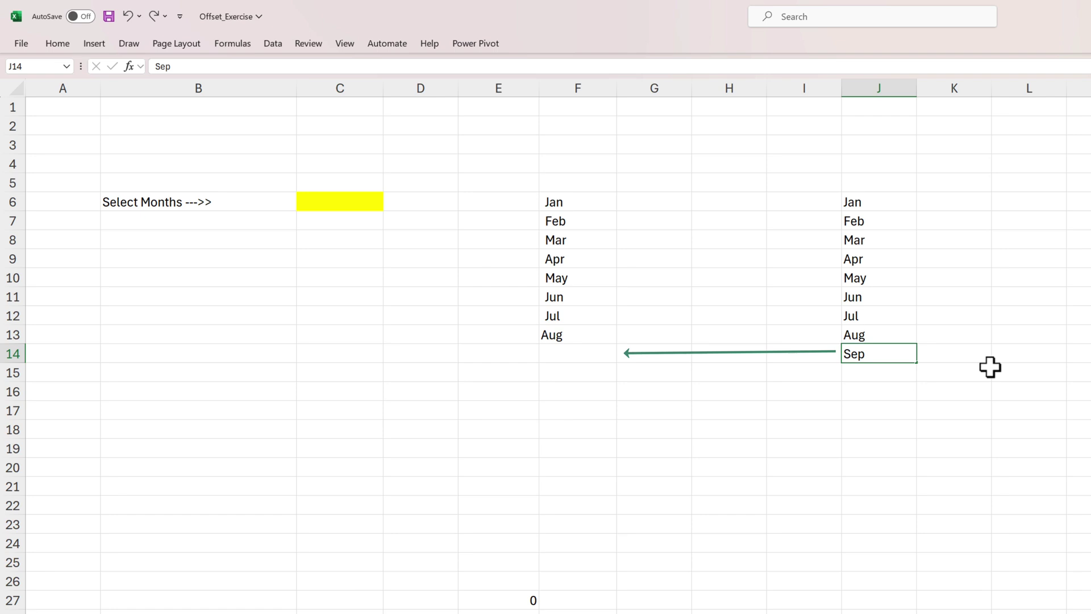
key(Return)
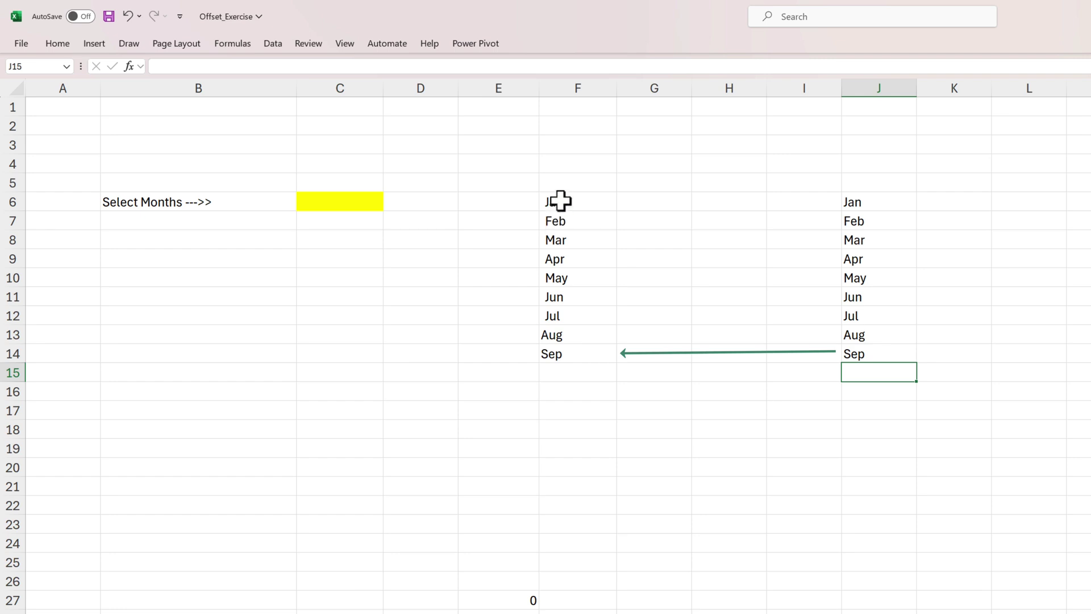
Step: Copy F6's OFFSET/COUNTA formula and paste it as C6's validation list source
click(372, 201)
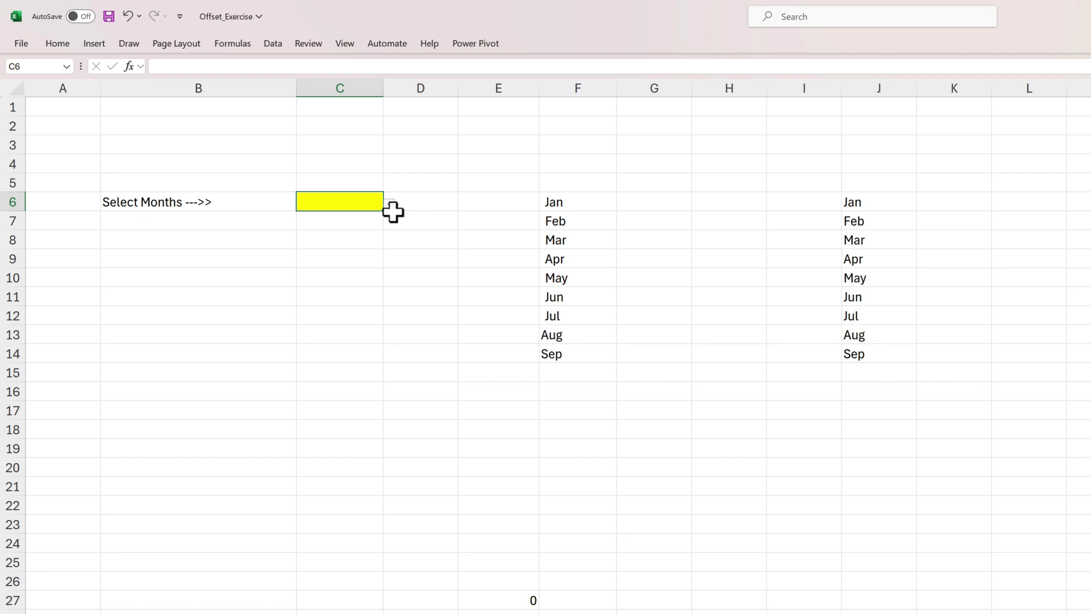
click(580, 199)
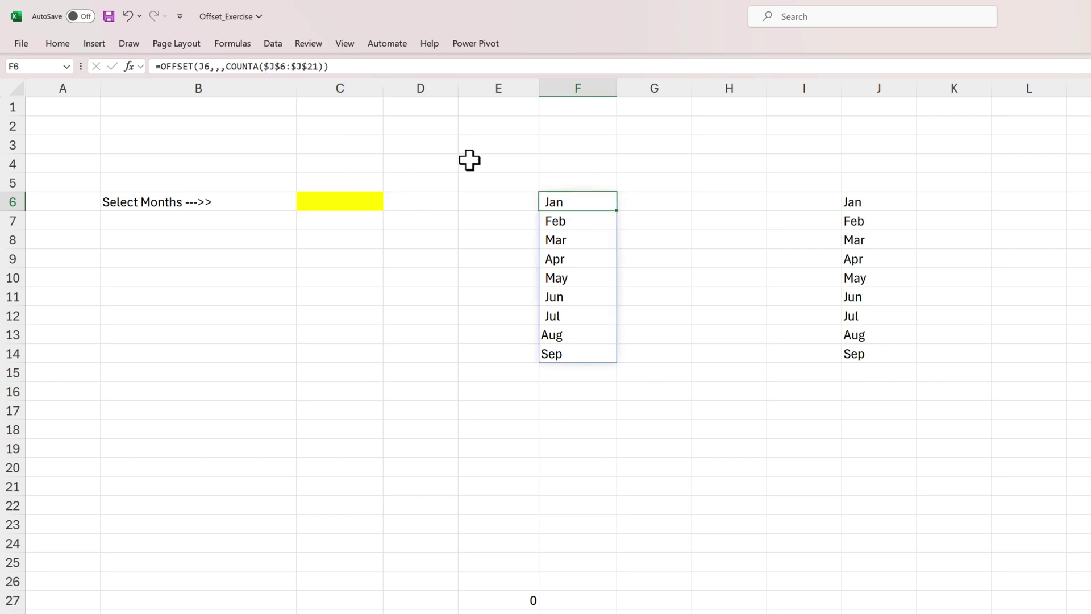
click(229, 66)
click(151, 66)
key(shift+End)
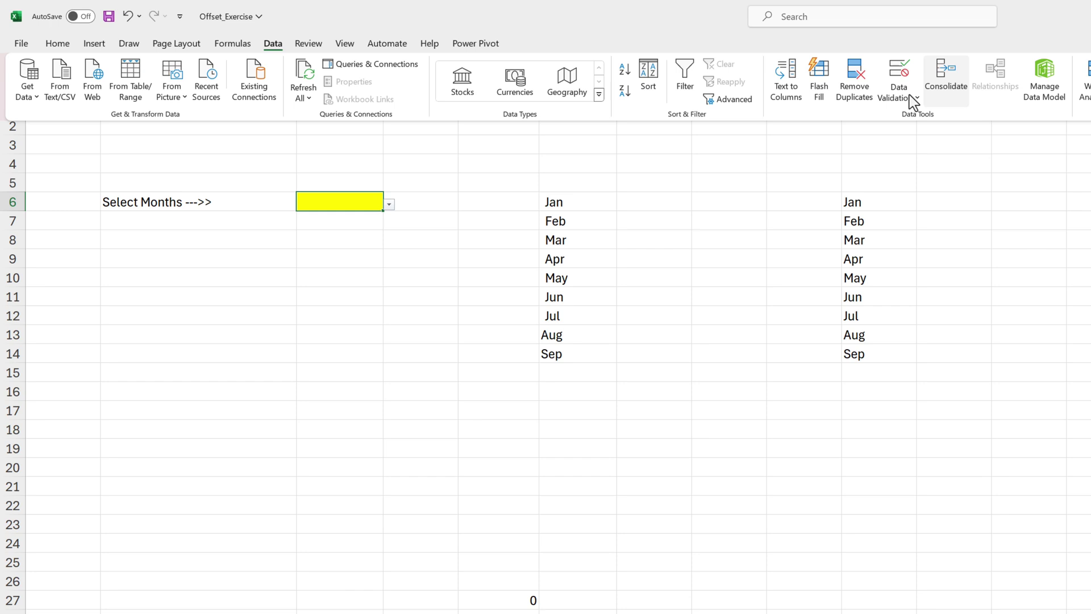
click(911, 102)
drag(489, 177, 693, 382)
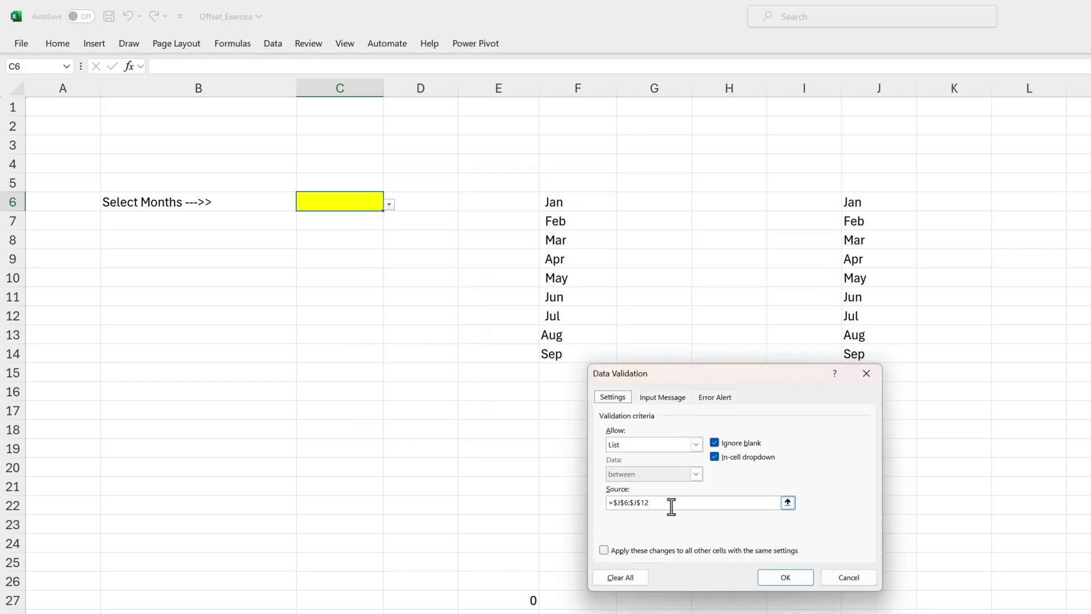
drag(673, 504, 613, 514)
key(shift+Right)
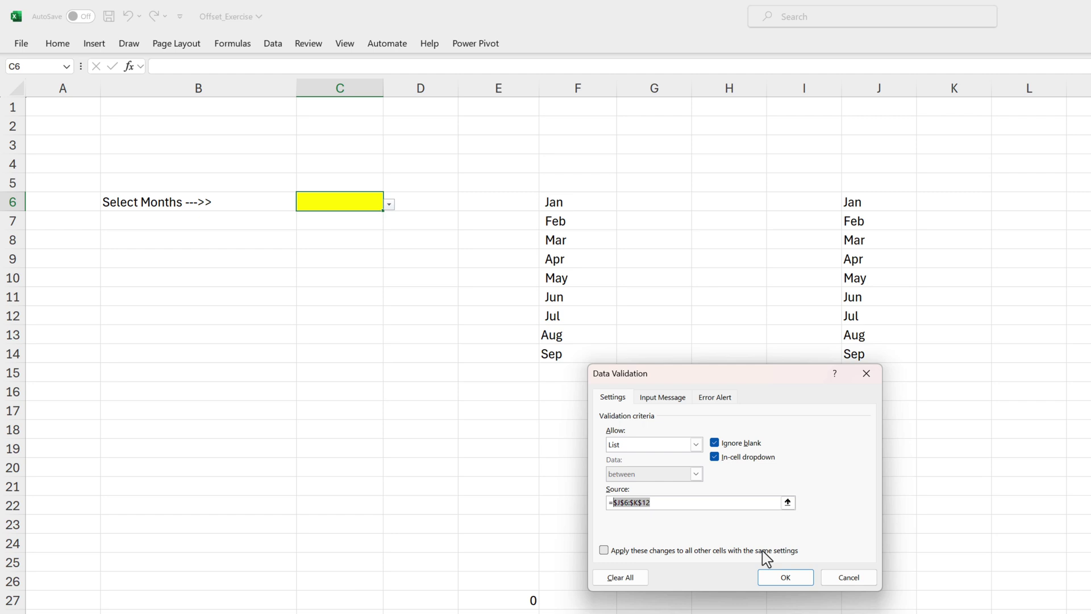
text(OFFSET($J$6,,,COUNTA($J$6:$J$12)))
click(785, 577)
Step: Clear the helper month list in F6:F14
drag(578, 202, 557, 350)
key(Delete)
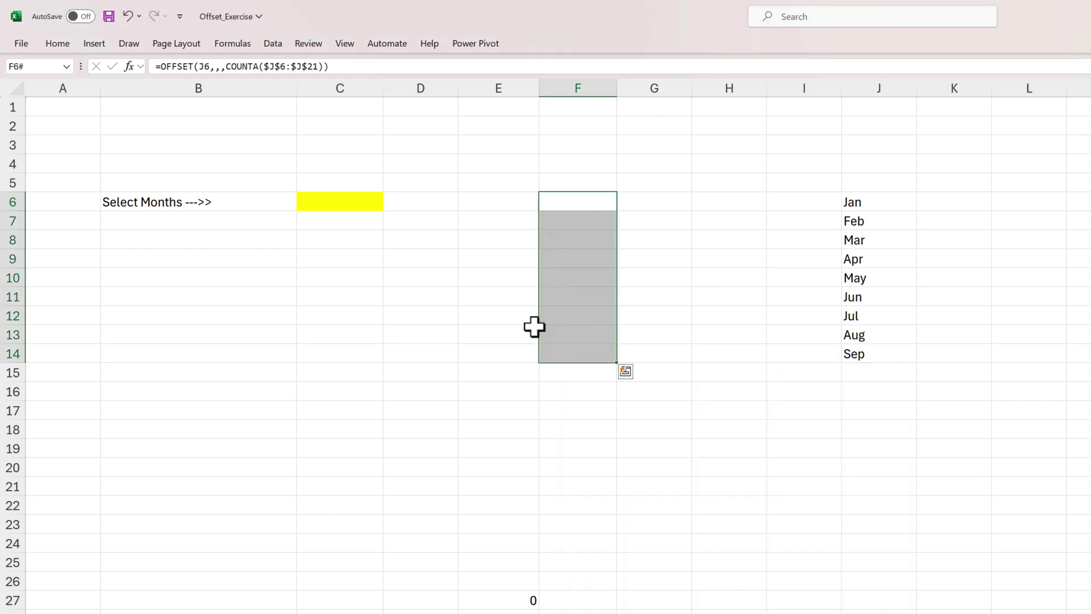
click(373, 239)
Step: Fill Oct and Nov into J15:J16 and confirm C6's dropdown now runs Jan through Nov
click(357, 201)
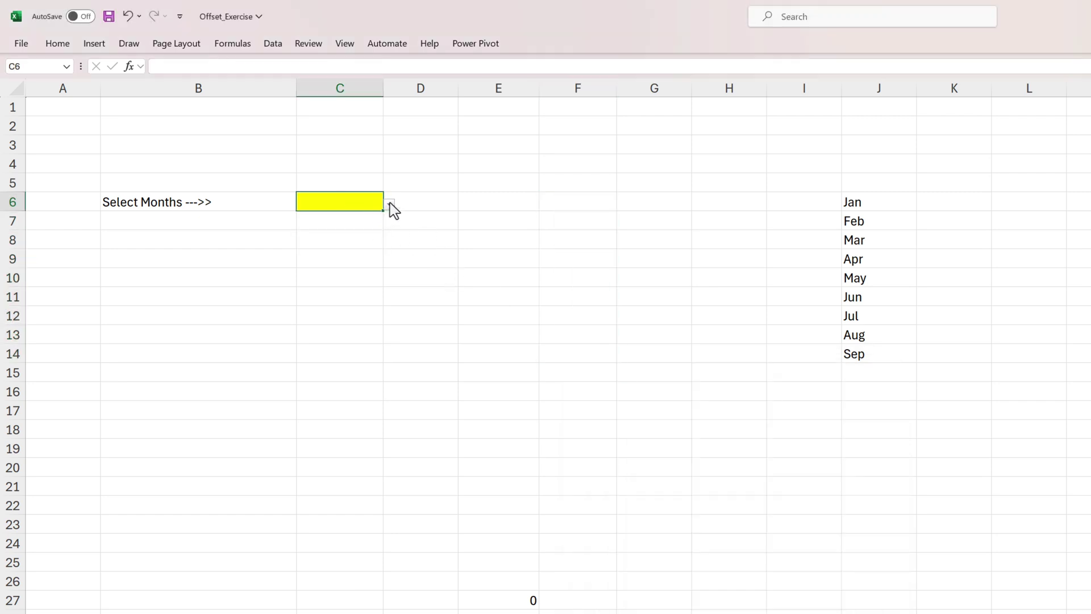
click(391, 204)
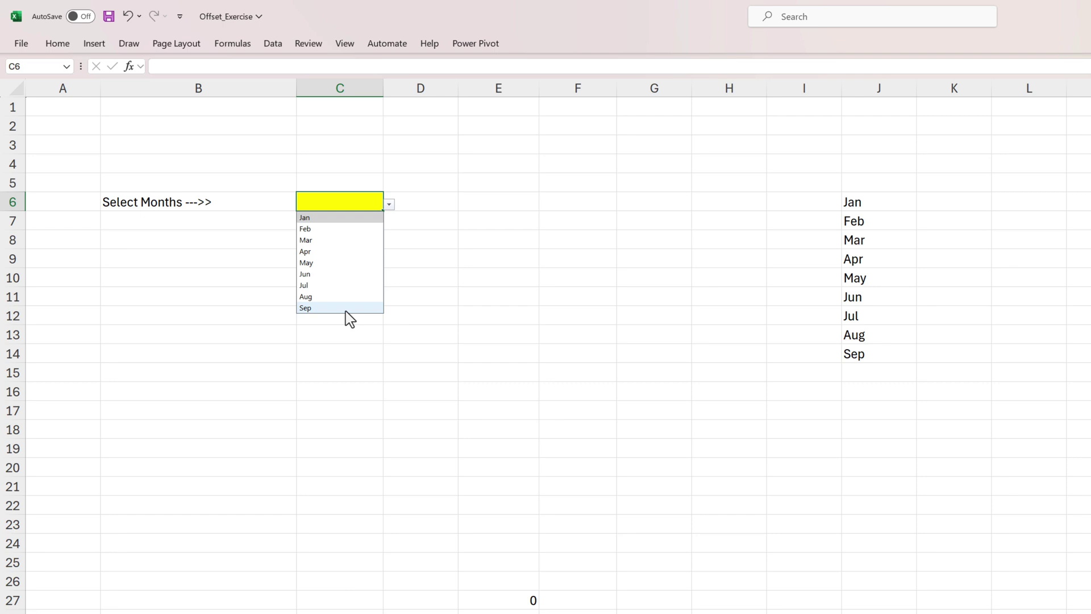
key(Escape)
click(911, 378)
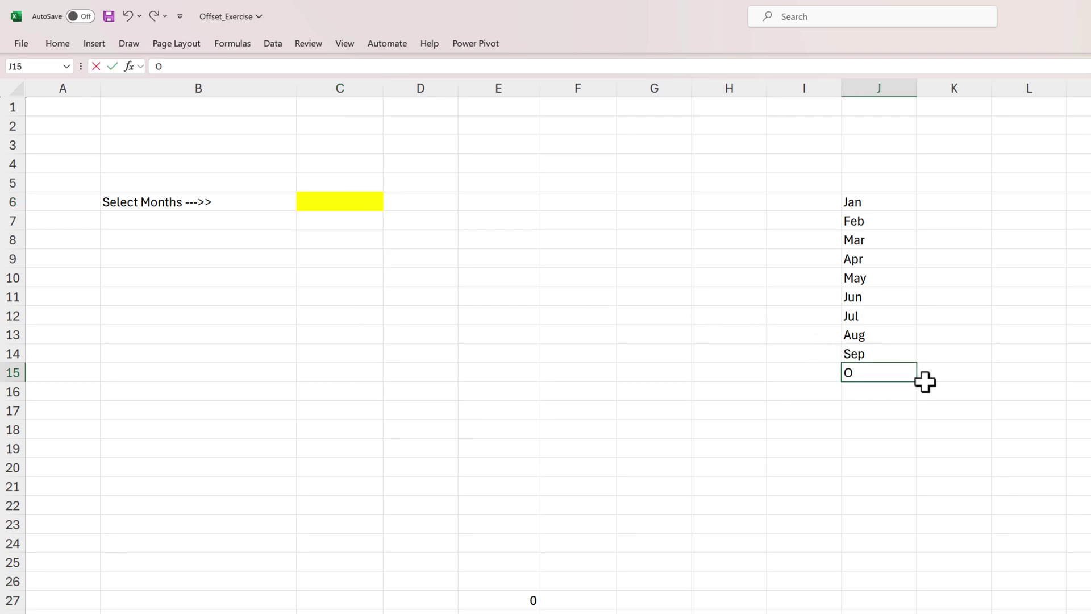
drag(925, 382, 926, 387)
click(375, 202)
click(389, 204)
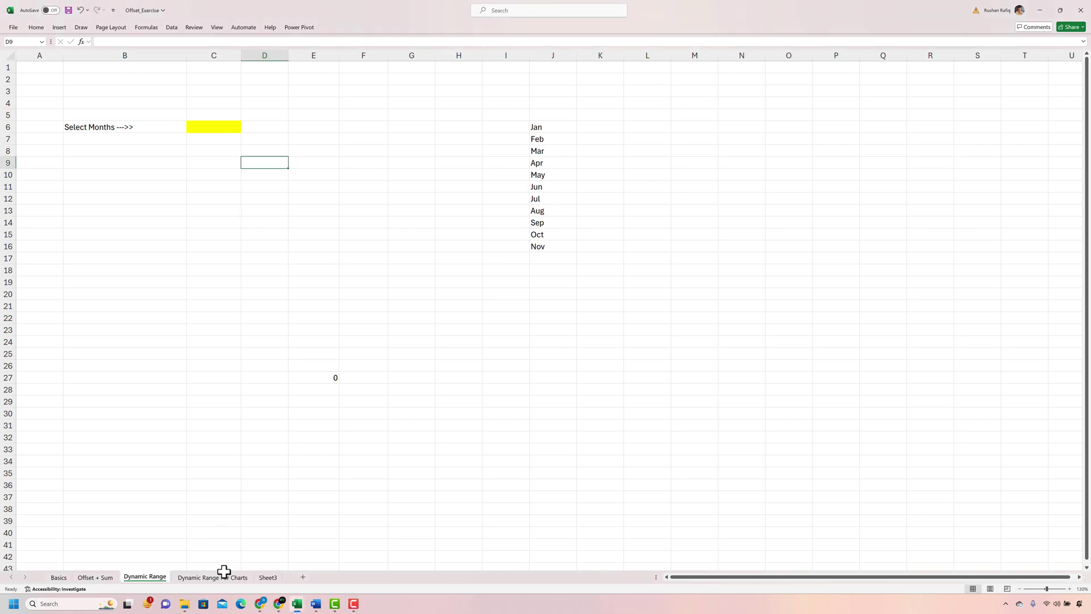
Step: Select C7:D12 on the Dynamic Range For Charts sheet and insert a 2-D clustered column chart
key(ctrl+Page_Down)
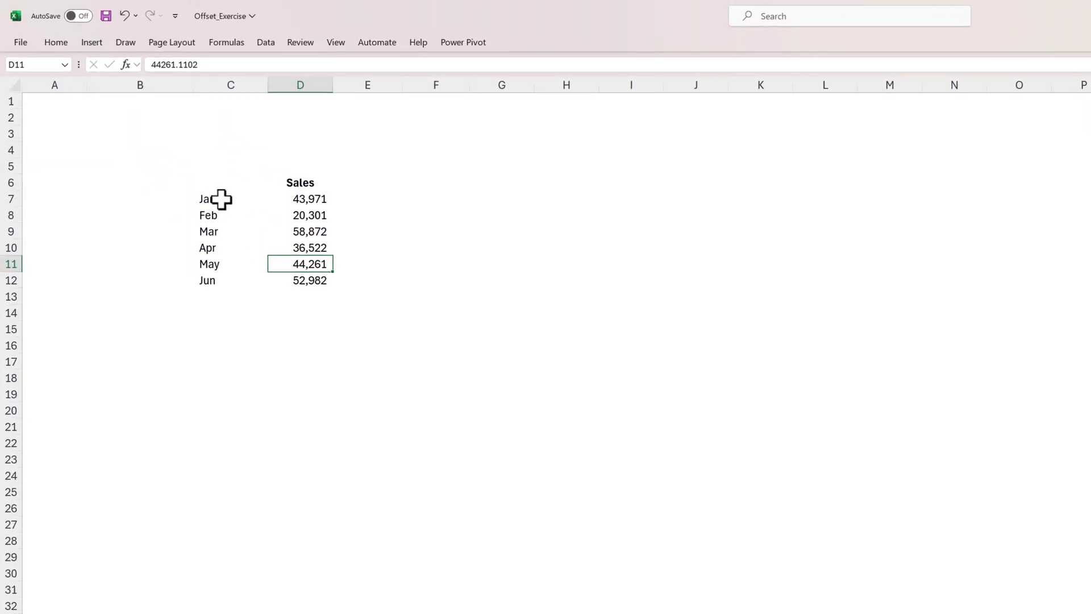
drag(221, 199, 316, 280)
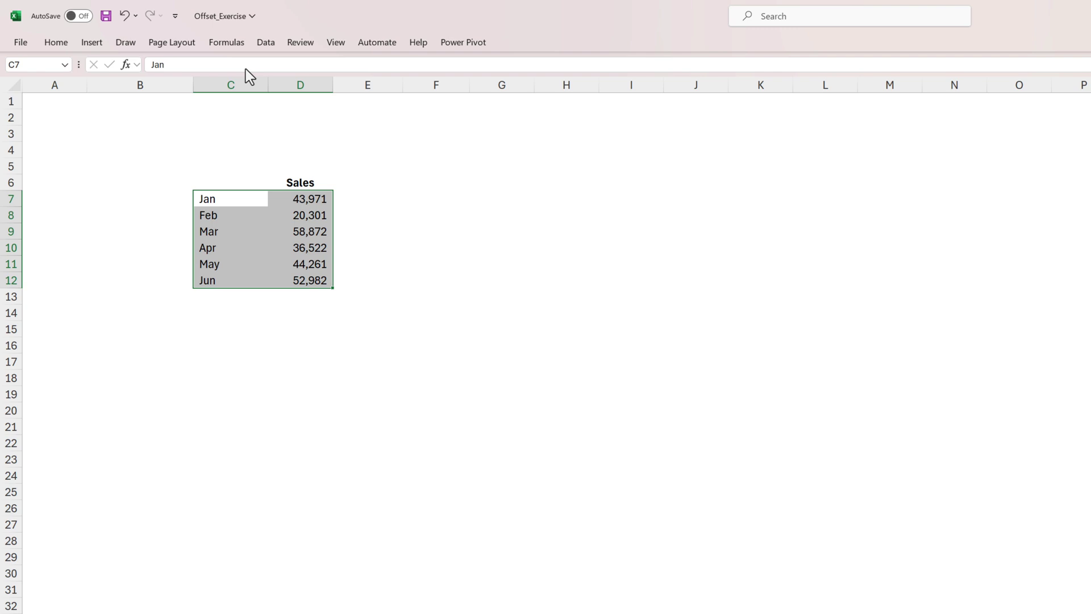
click(99, 42)
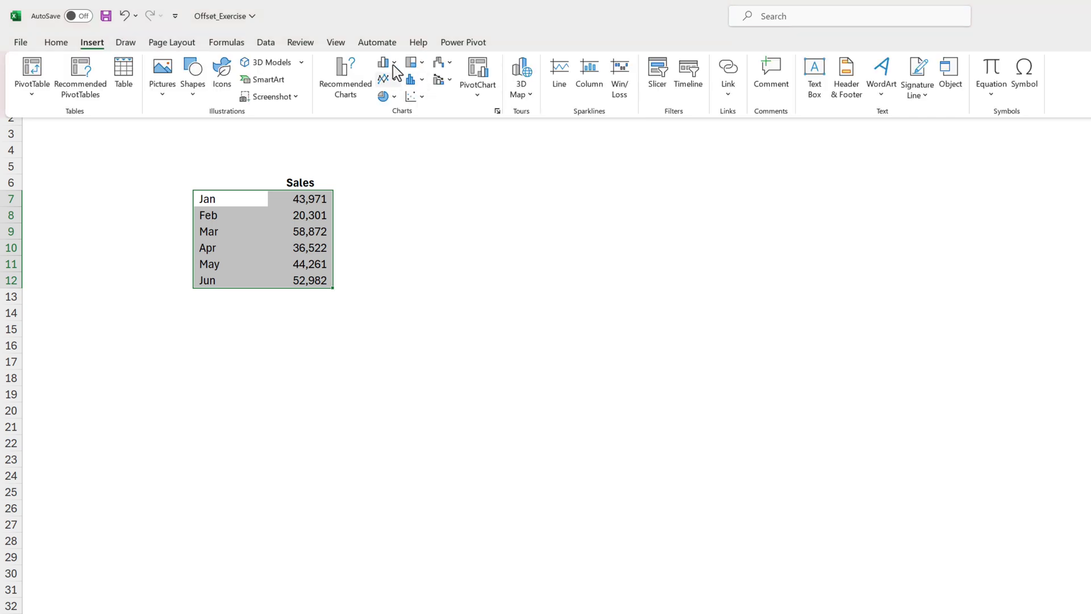
click(393, 64)
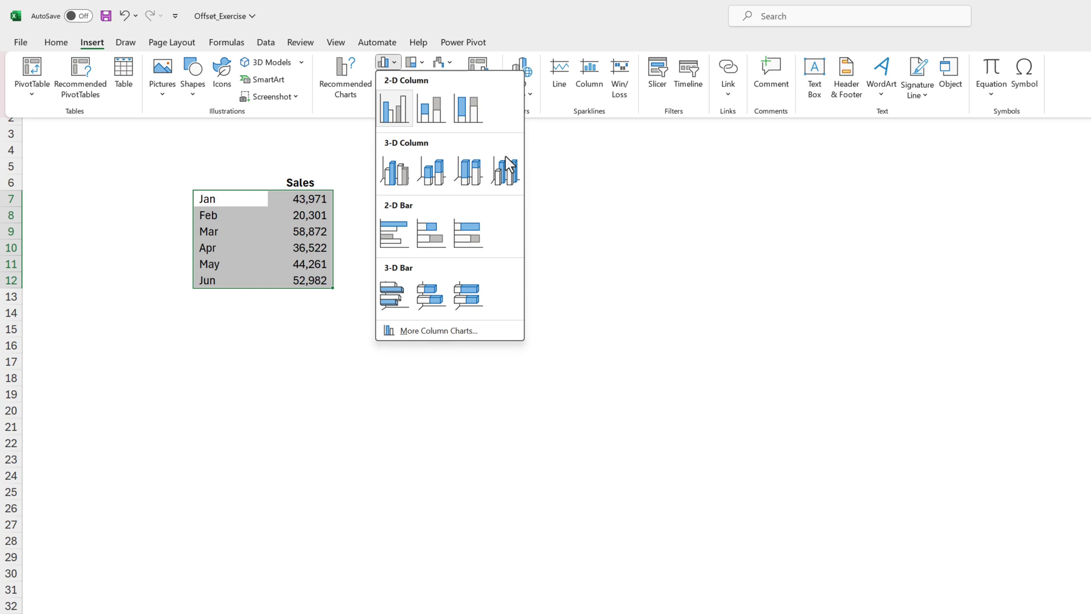
key(Return)
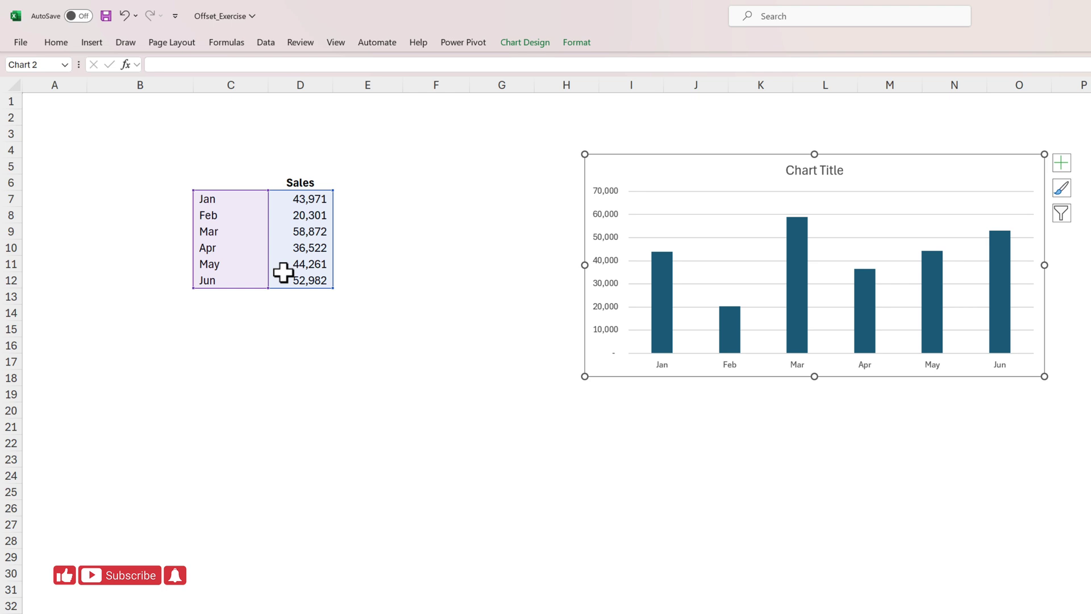
Step: Paste the Jul row with 45,264 in sales into C13:D13 below Jun
click(236, 281)
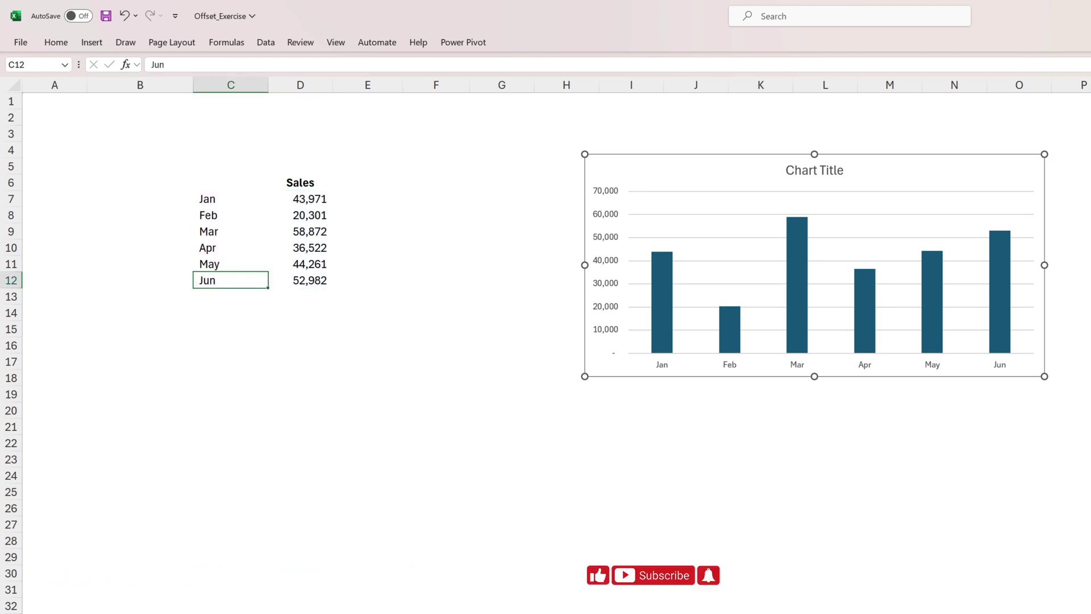
key(alt+Tab)
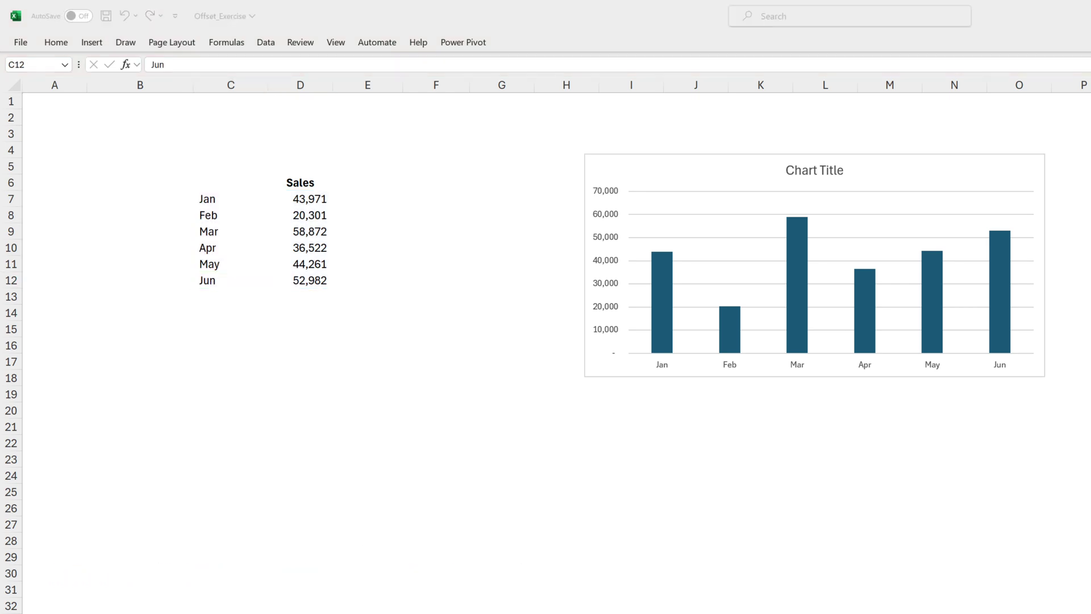
key(alt+Tab)
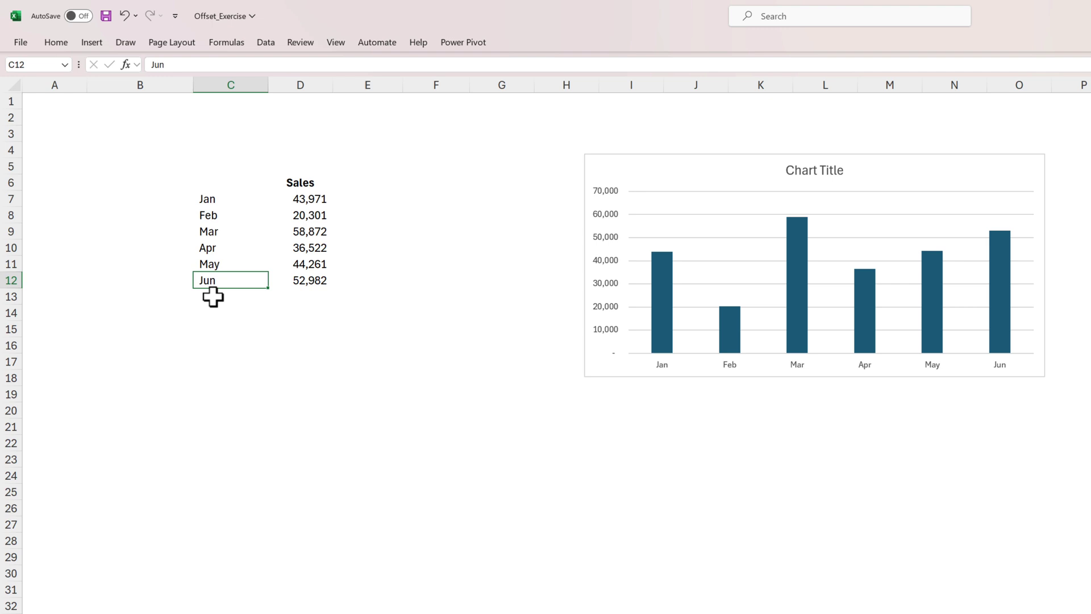
key(Down)
text(Jul	45,264)
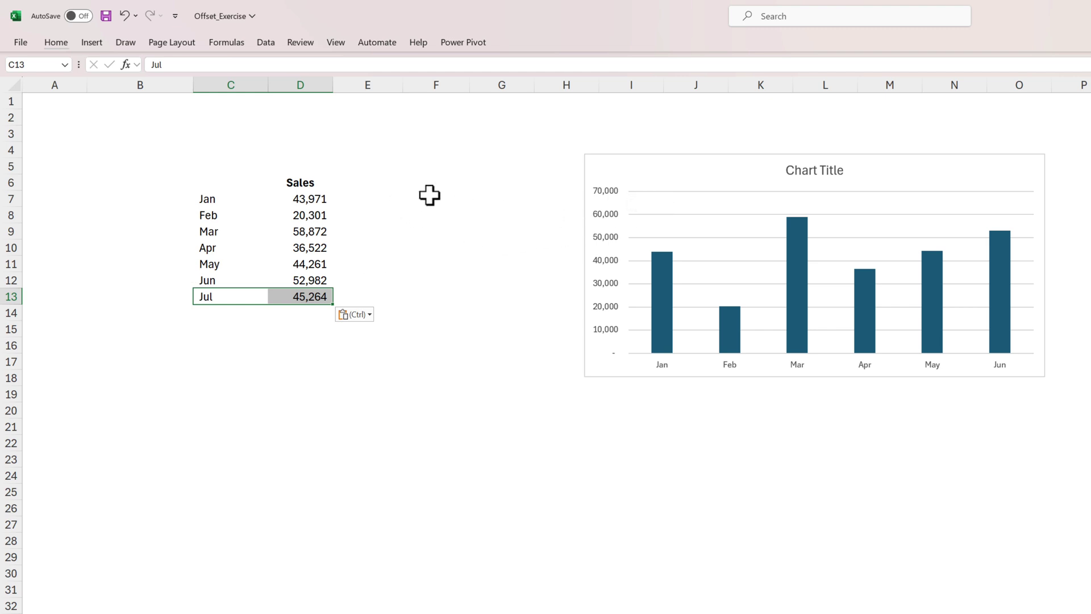
Step: Shift the chart slightly to the right
drag(625, 155, 668, 159)
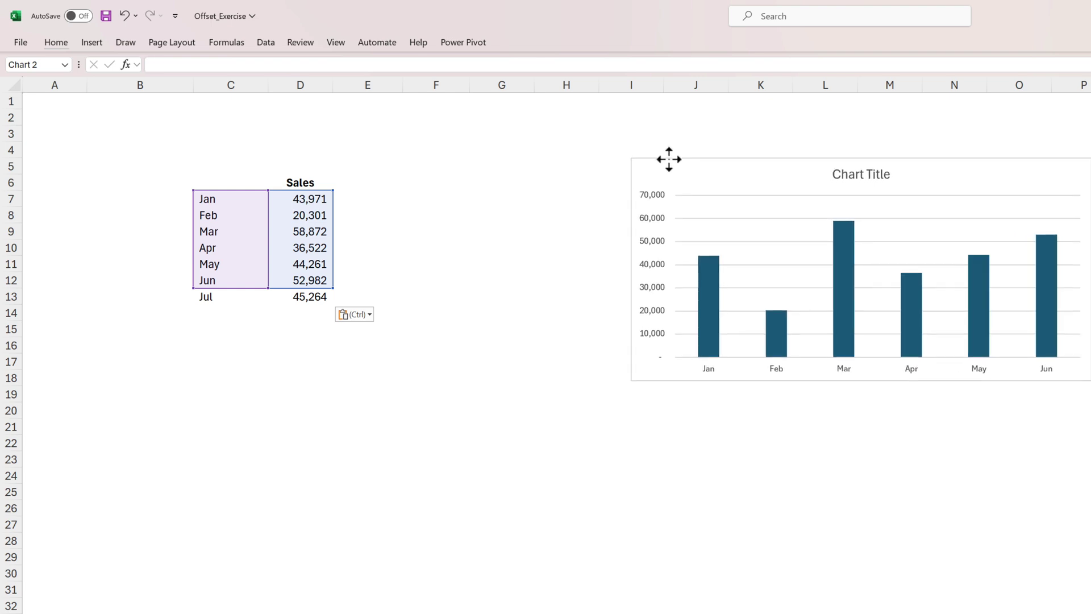
click(438, 190)
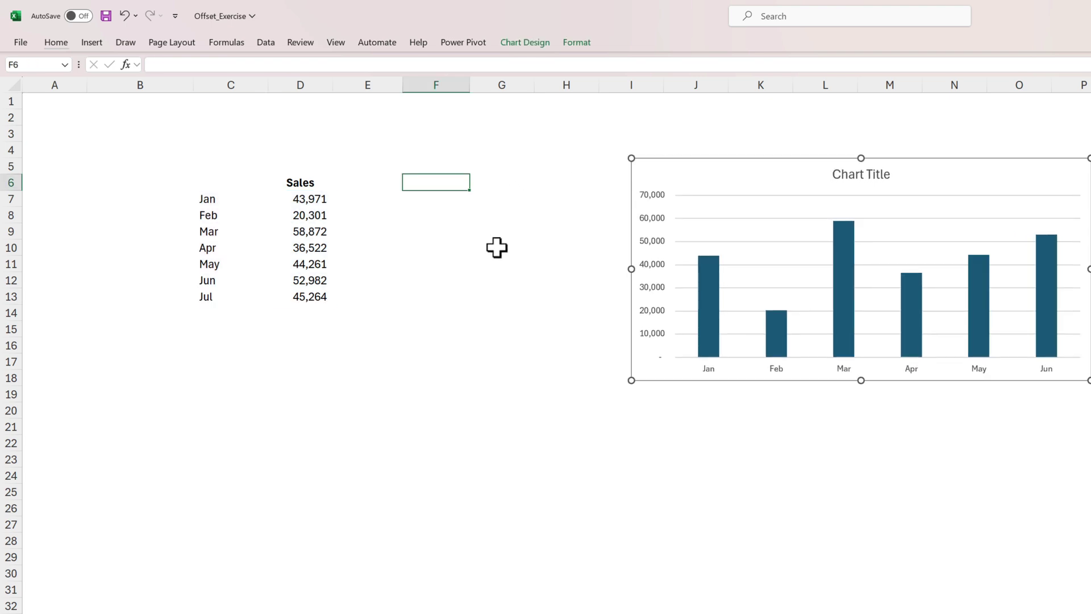
key(Down)
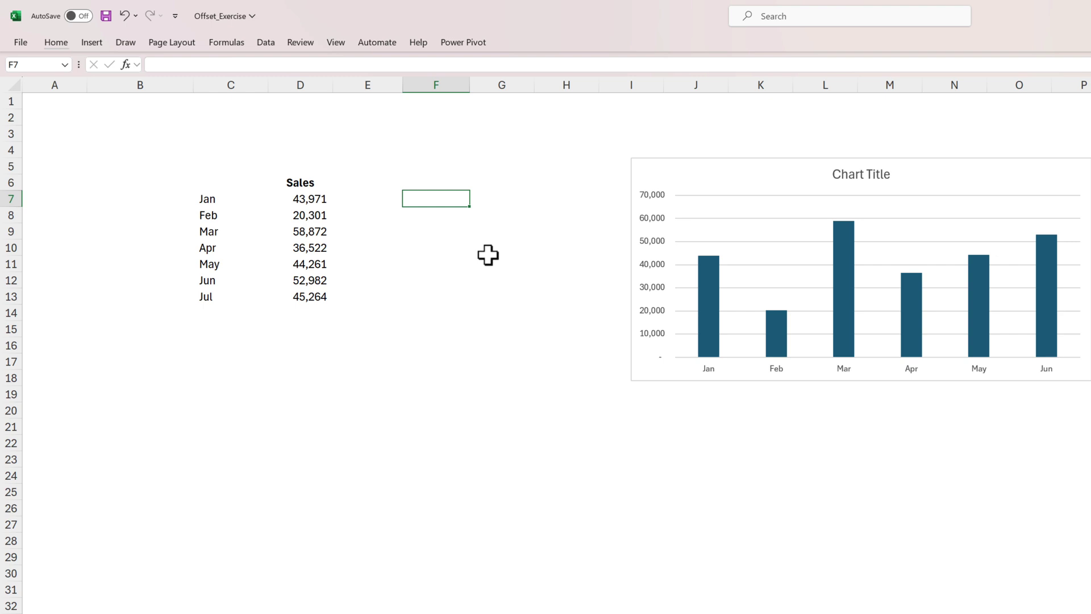
Step: In F7, build =OFFSET(C7,,,COUNTA(C7:C22),) counting the filled month cells
text(=off)
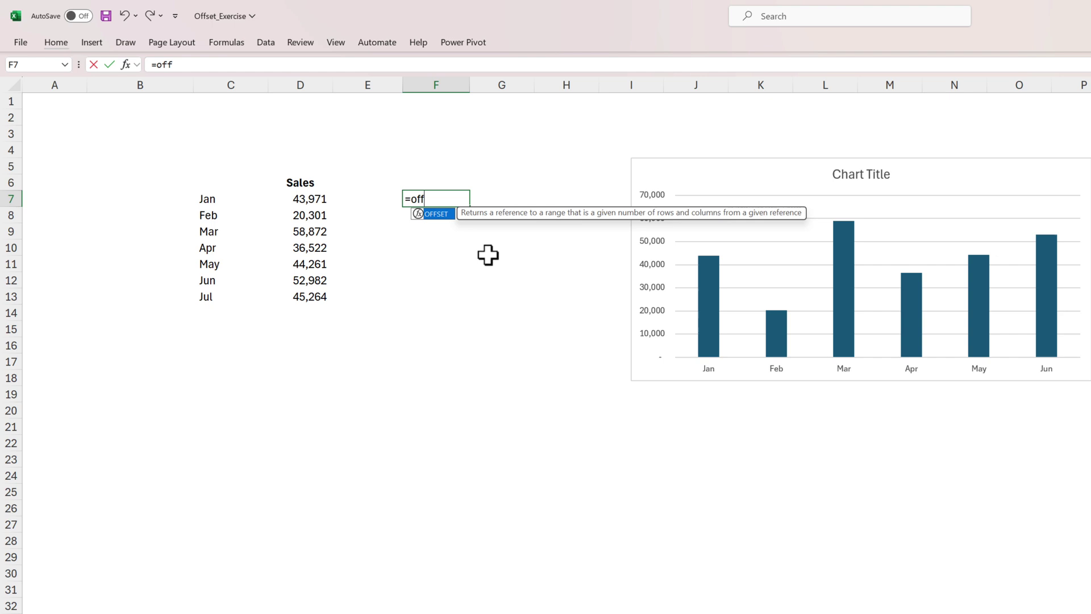
key(Tab)
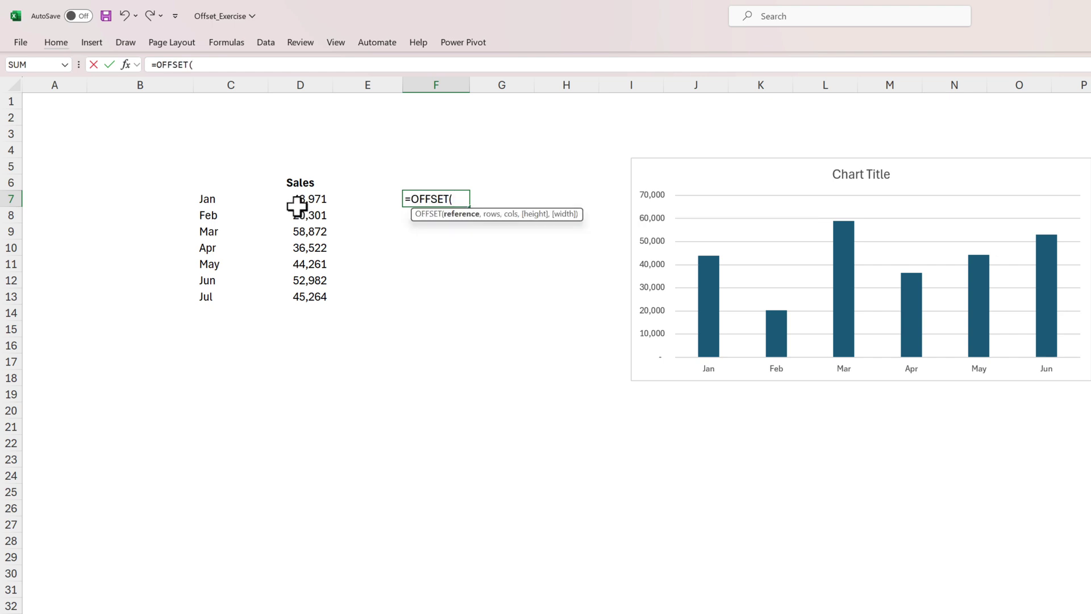
click(204, 200)
text(,)
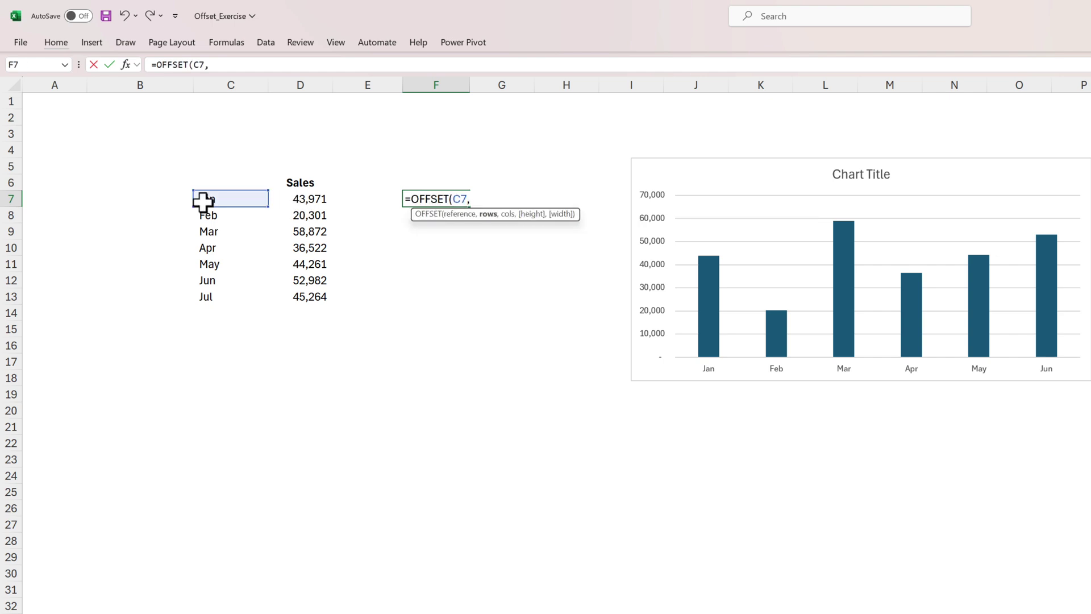
text(,,cou)
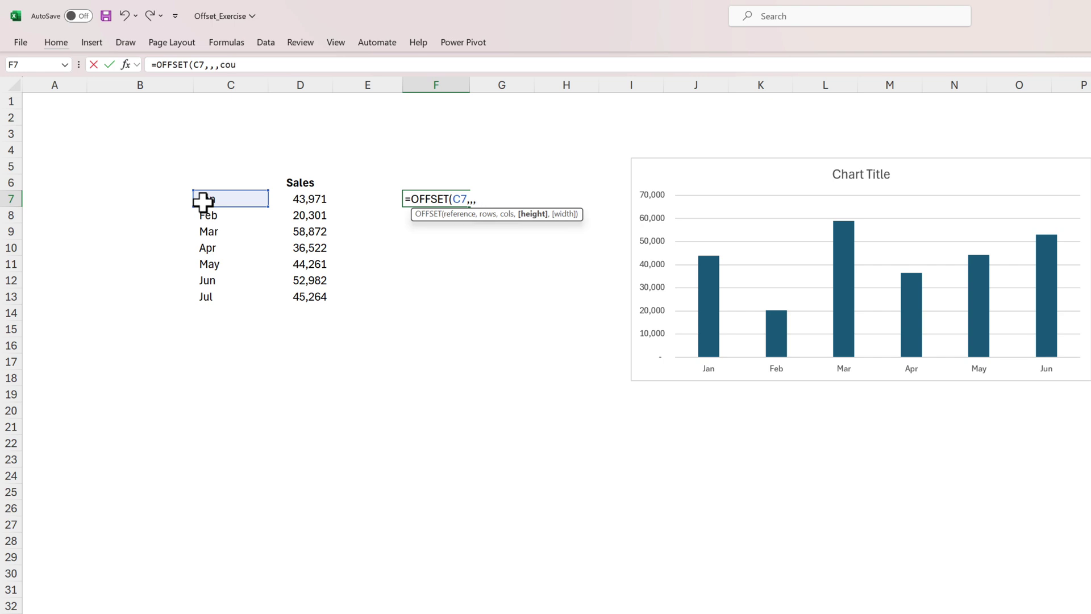
text(n)
key(Down)
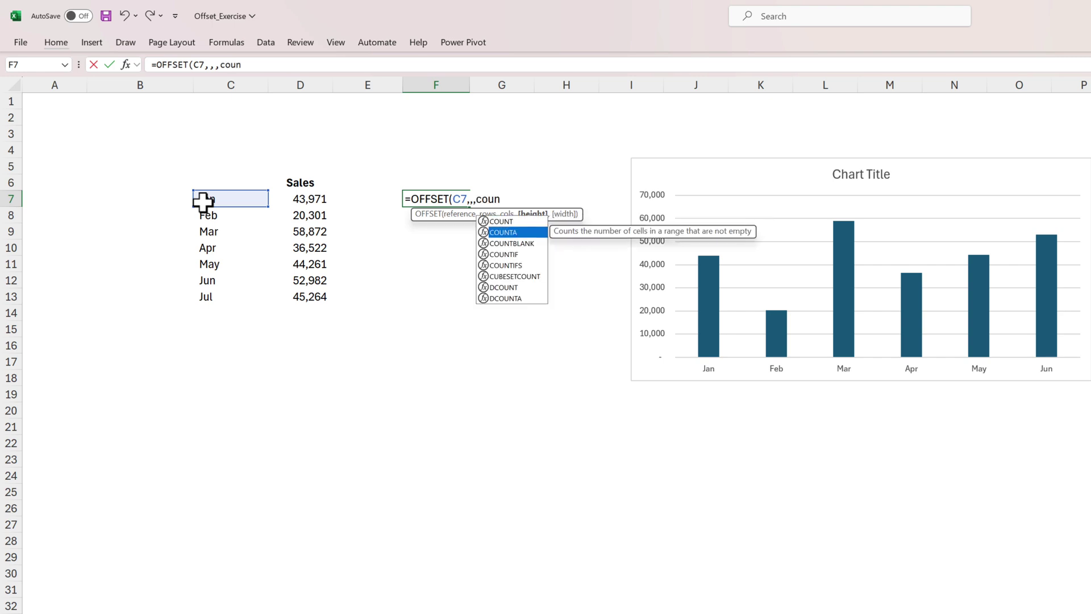
key(Tab)
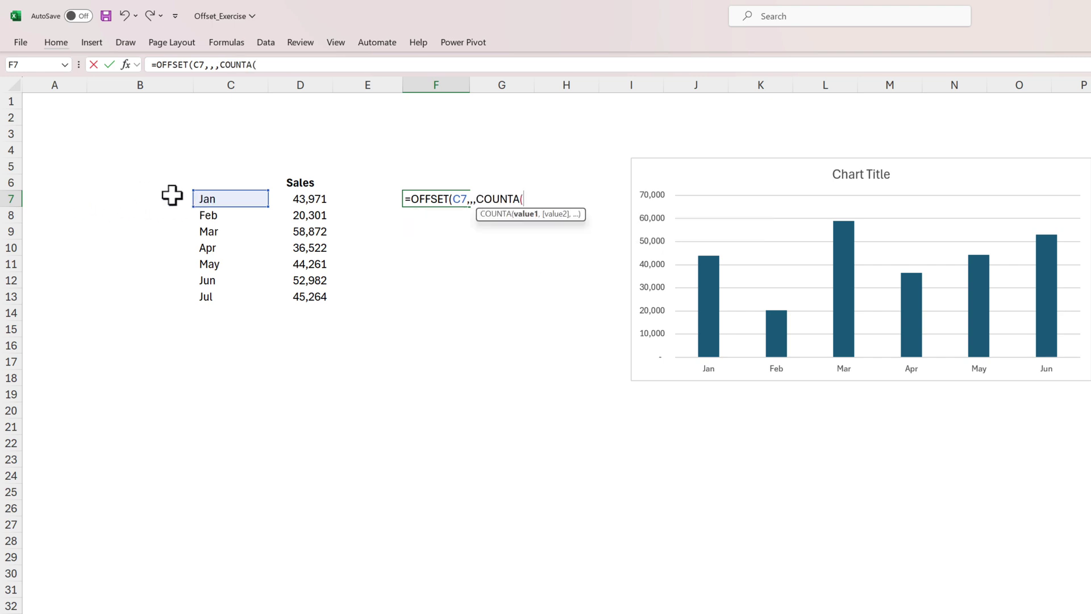
click(222, 199)
drag(233, 449, 233, 449)
text())
Step: Make C7 and C7:C22 absolute and commit the formula so F7 spills Jan–Jul
key(Return)
key(Escape)
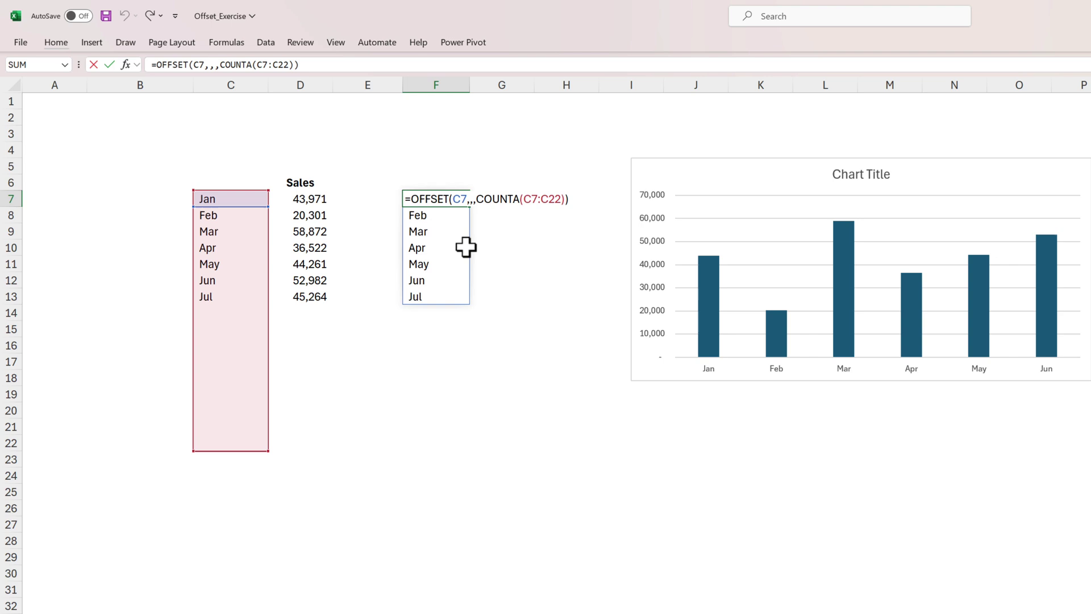
key(F4)
click(550, 197)
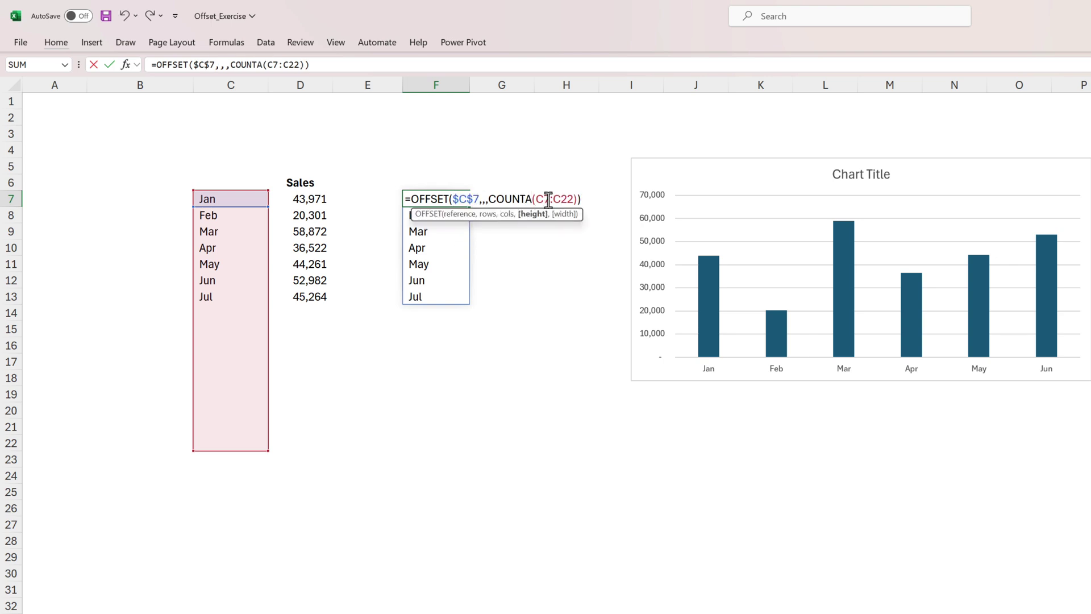
key(F4)
key(ctrl+Return)
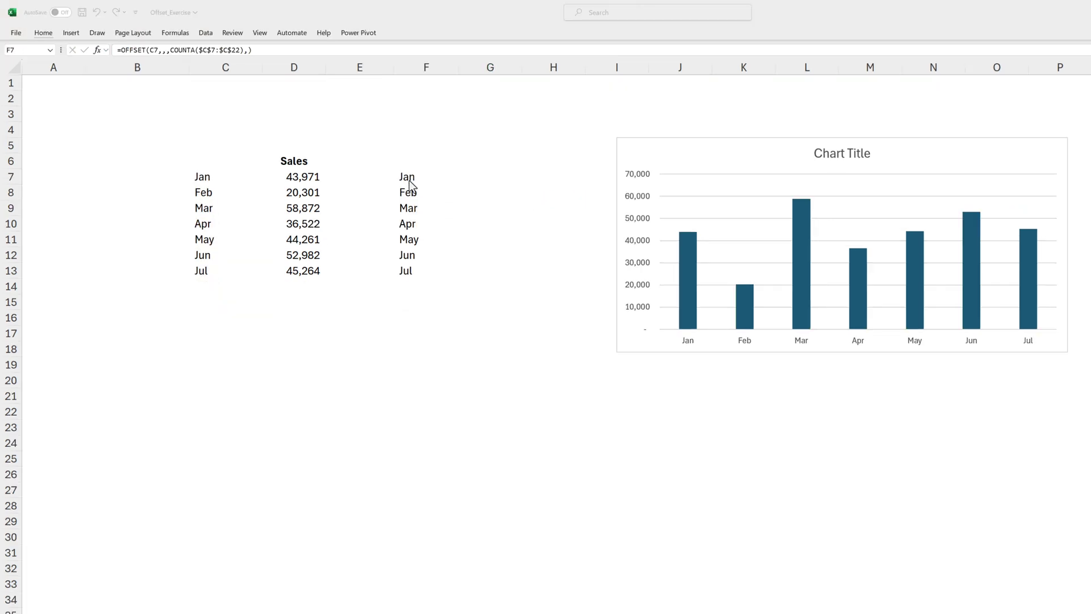
click(414, 178)
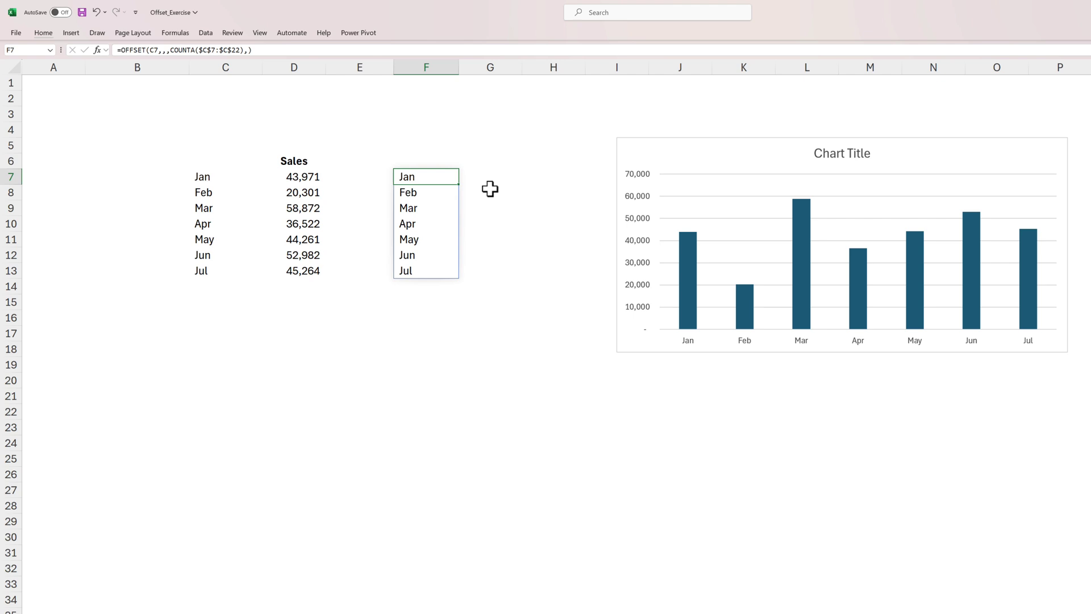
key(Up)
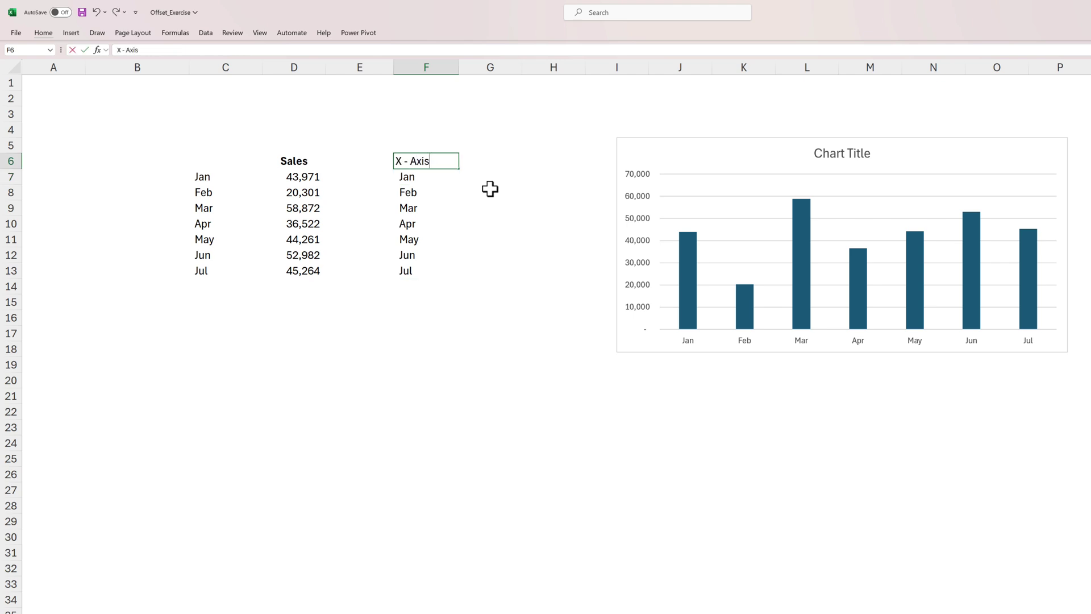
Step: Head F6 and G6 as 'X - Axis' and 'Y - Axis'
text(X - Axis)
key(ctrl+Return)
key(shift+Right)
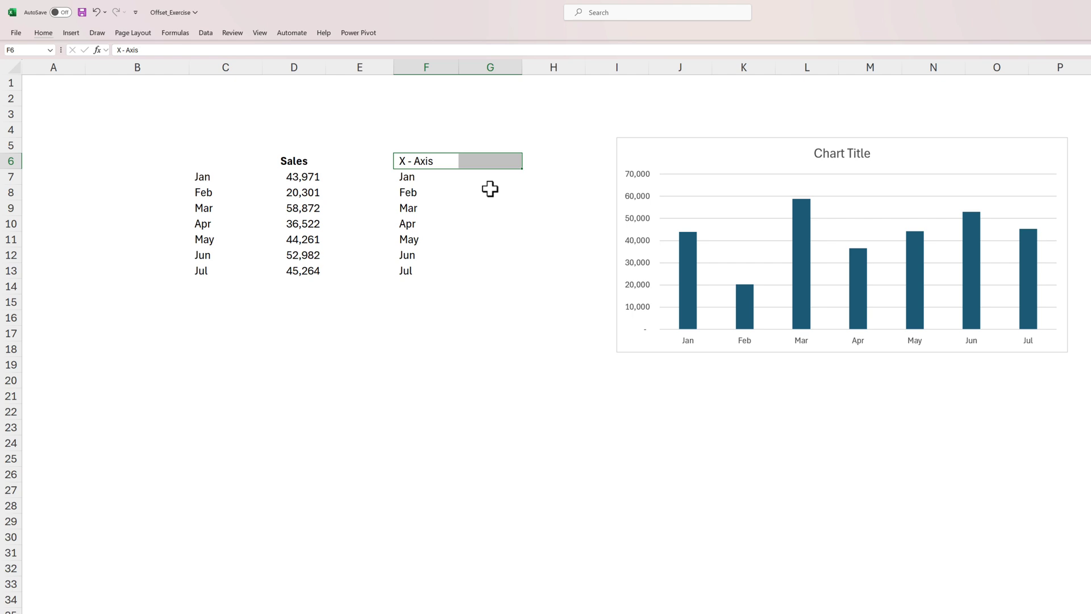
key(ctrl+r)
key(Right)
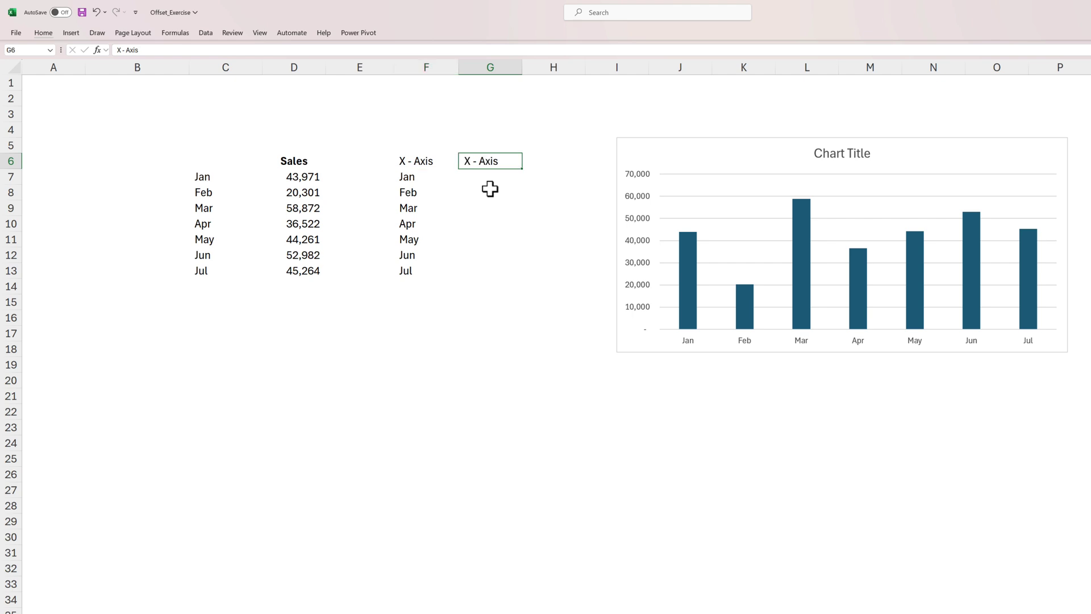
key(F2)
key(BackSpace)
text(Y)
key(Return)
Step: Copy F7's formula into G7 and point its COUNTA range at sales cells D7:D22
key(Down)
key(Left)
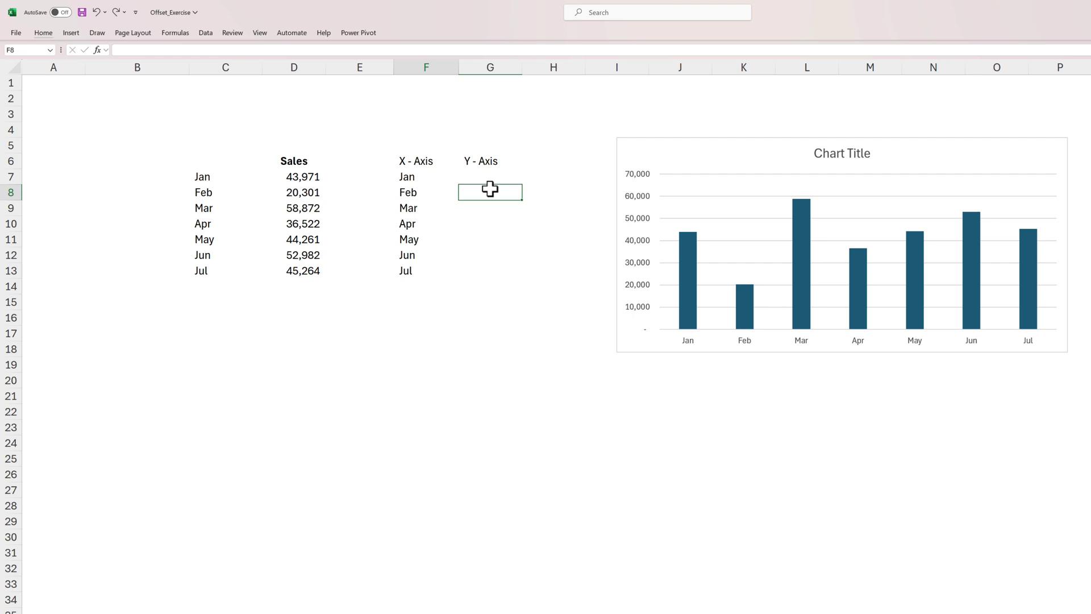
key(Up)
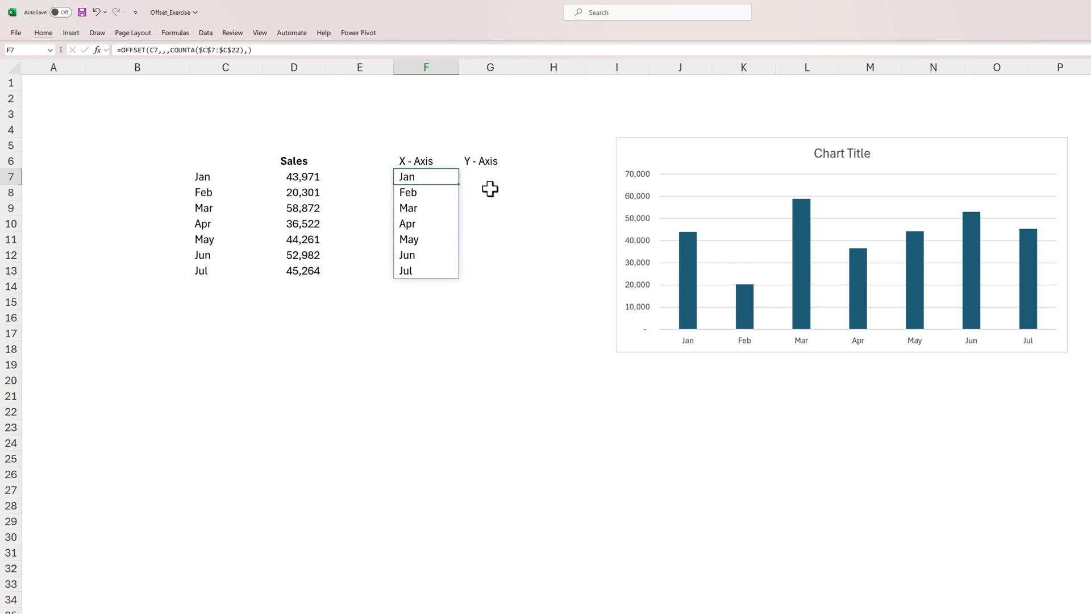
key(ctrl+c)
key(Right)
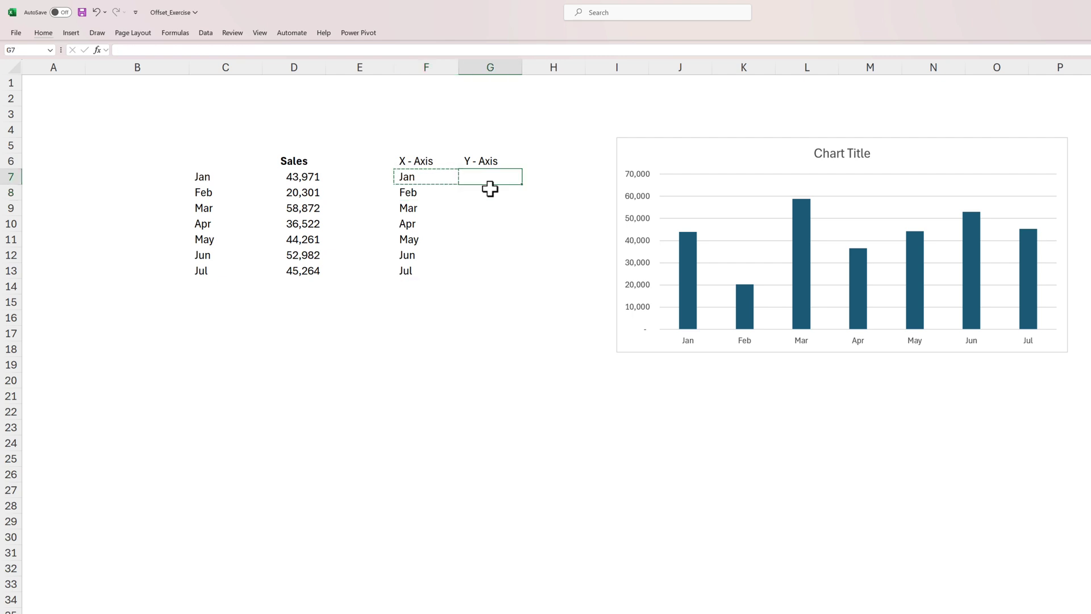
key(ctrl+v)
key(Escape)
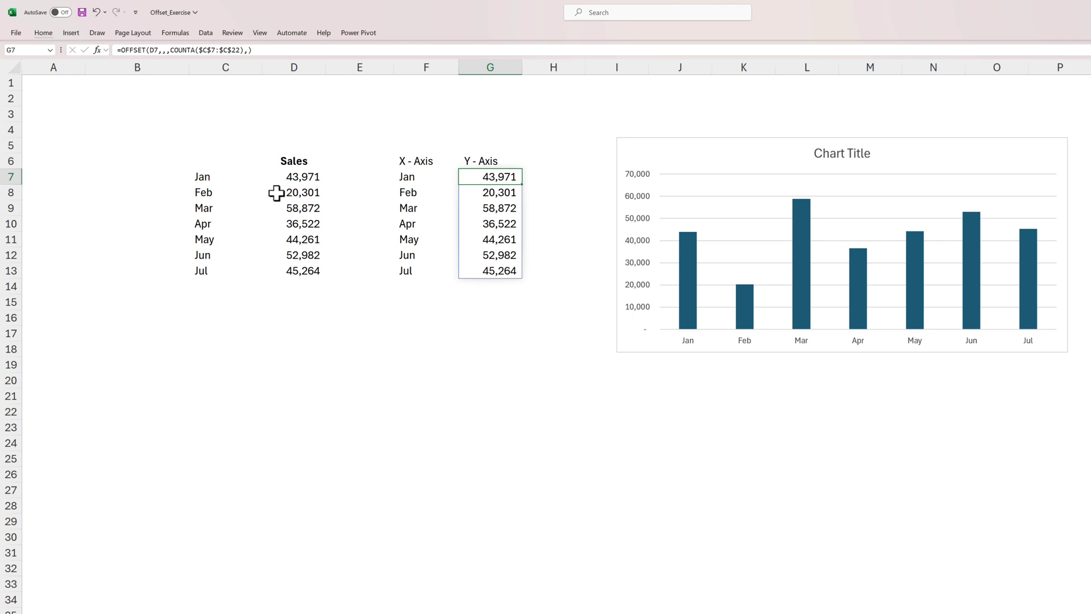
key(F2)
drag(263, 201, 305, 178)
key(ctrl+Return)
Step: Save the workbook, then select F7's entire =OFFSET($C$7,,,COUNTA($C$7:$C$22),) formula text
key(Left)
key(ctrl+s)
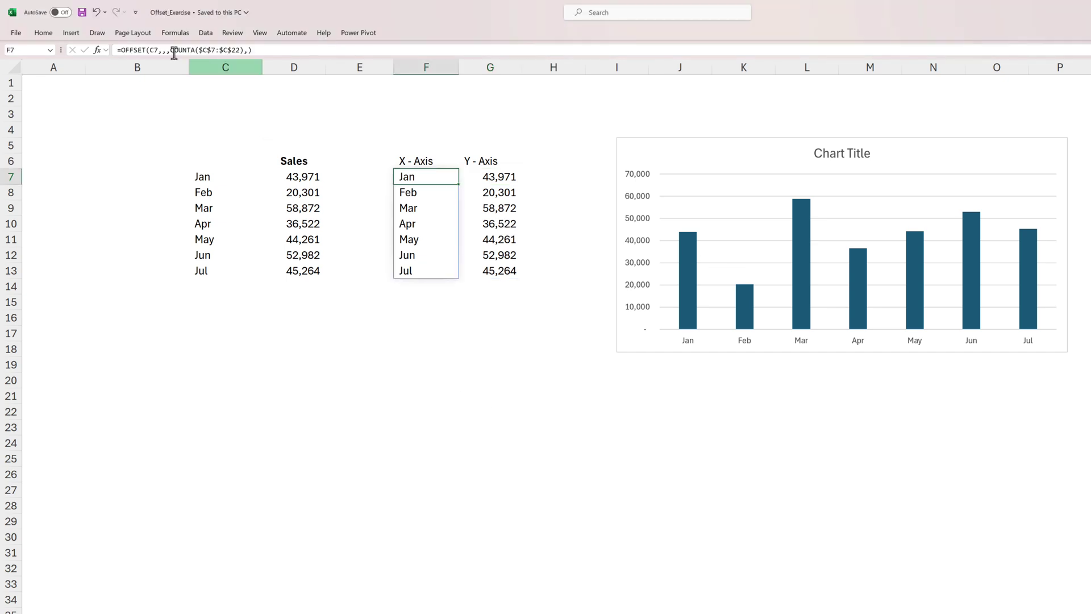
double_click(153, 50)
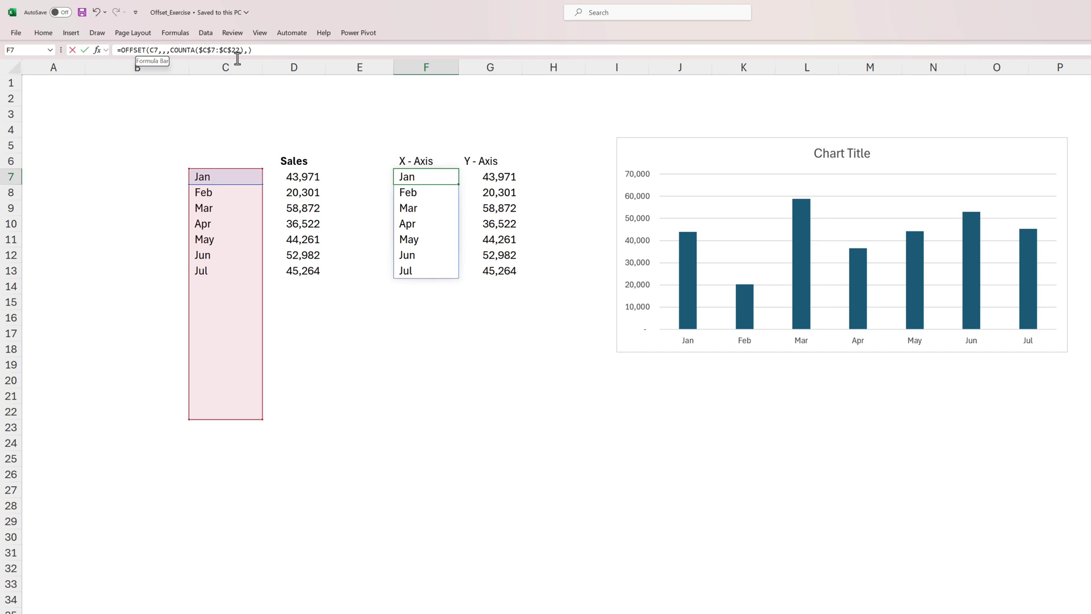
drag(260, 50, 120, 50)
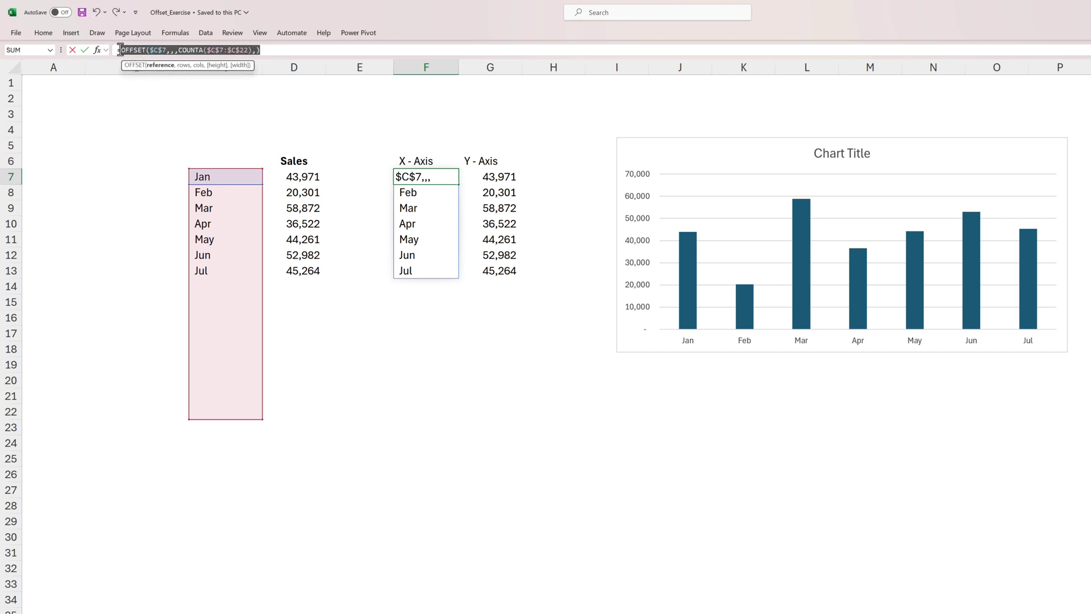
Step: Define the XAxis name referring to the copied month OFFSET/COUNTA formula
key(Escape)
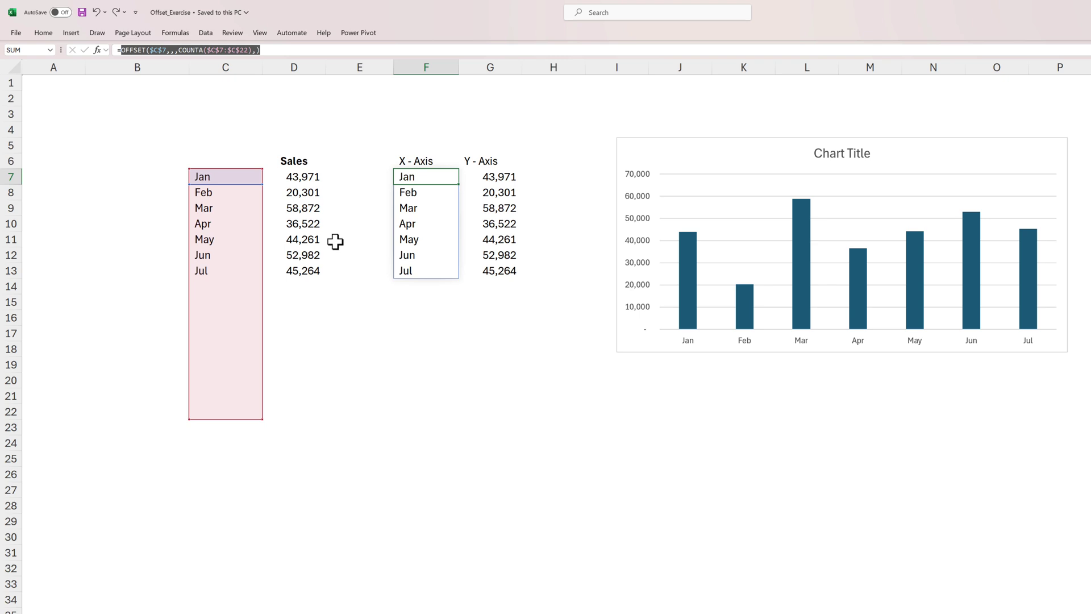
click(426, 333)
click(175, 33)
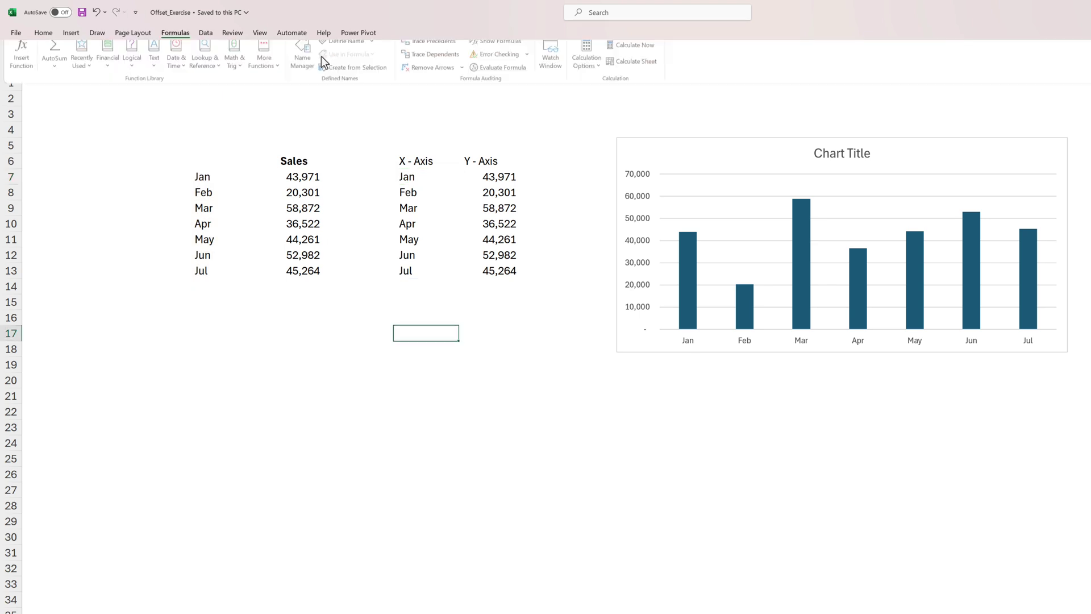
click(303, 56)
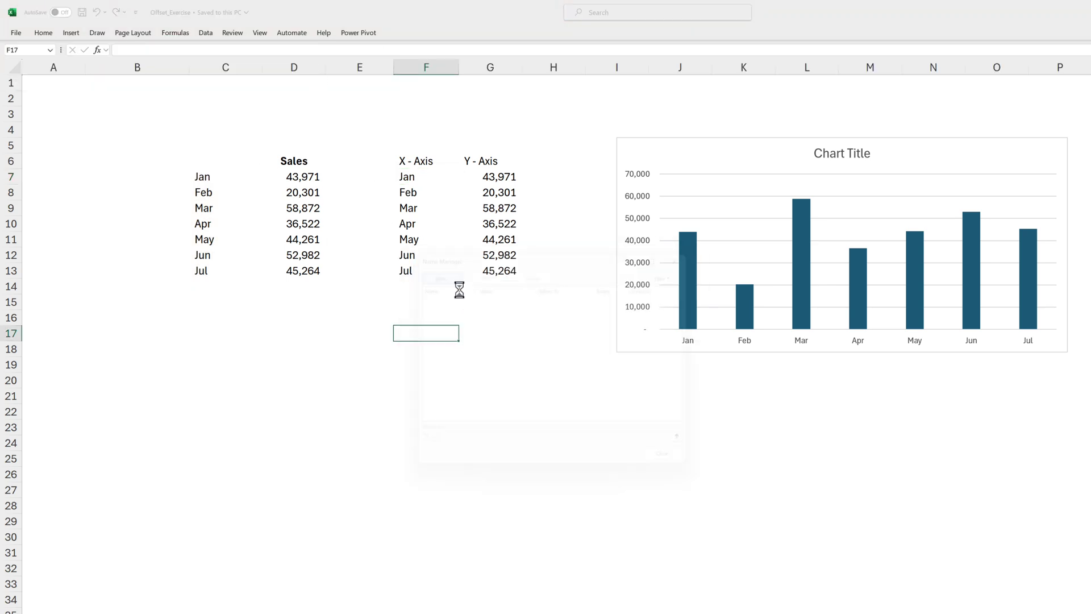
click(442, 279)
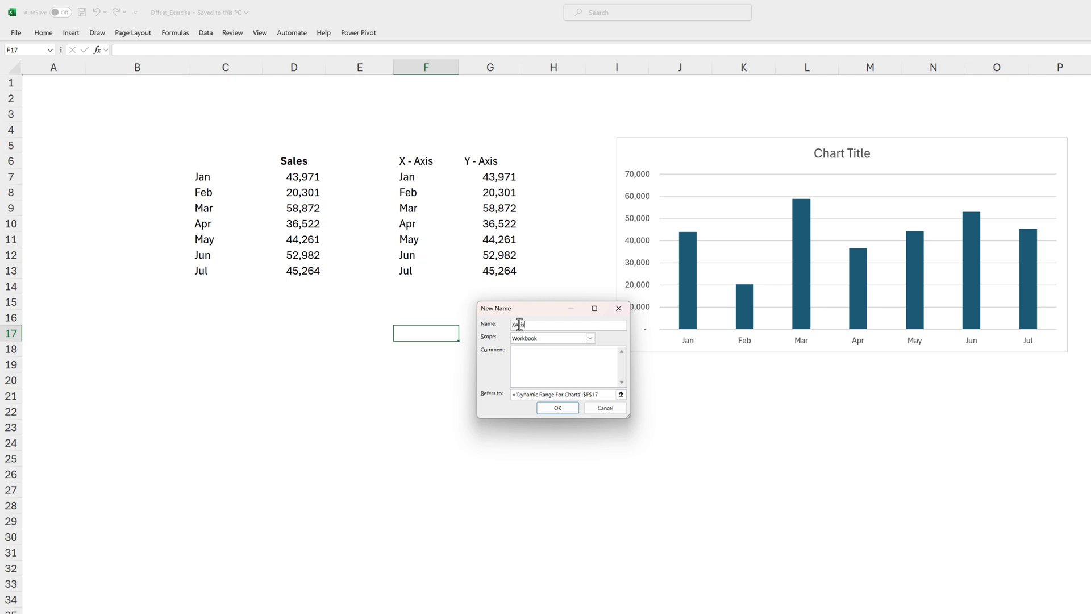
click(512, 398)
drag(598, 394, 518, 392)
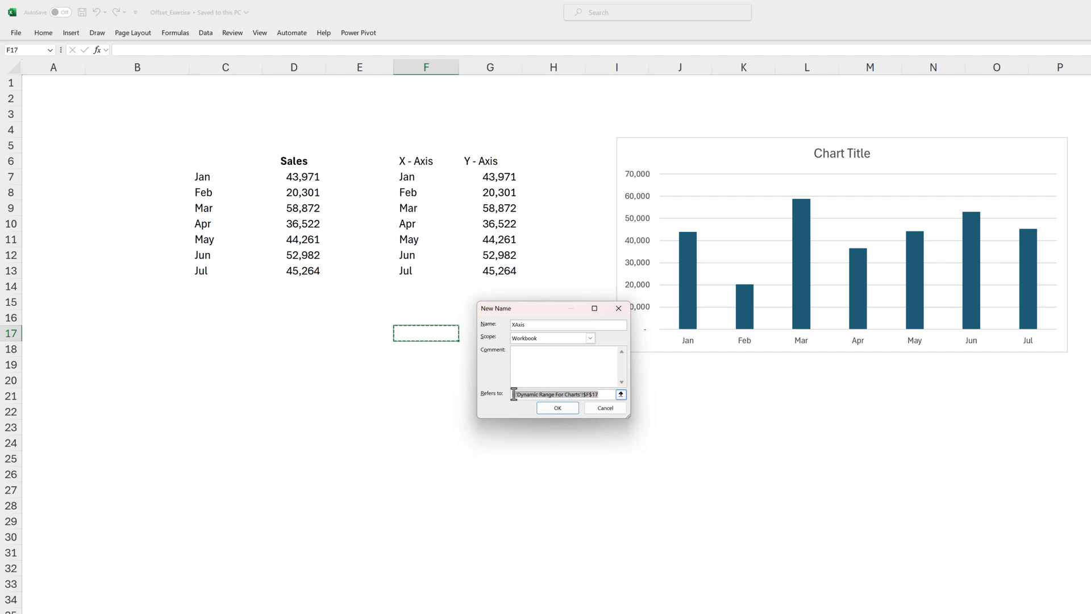
key(ctrl+v)
key(Return)
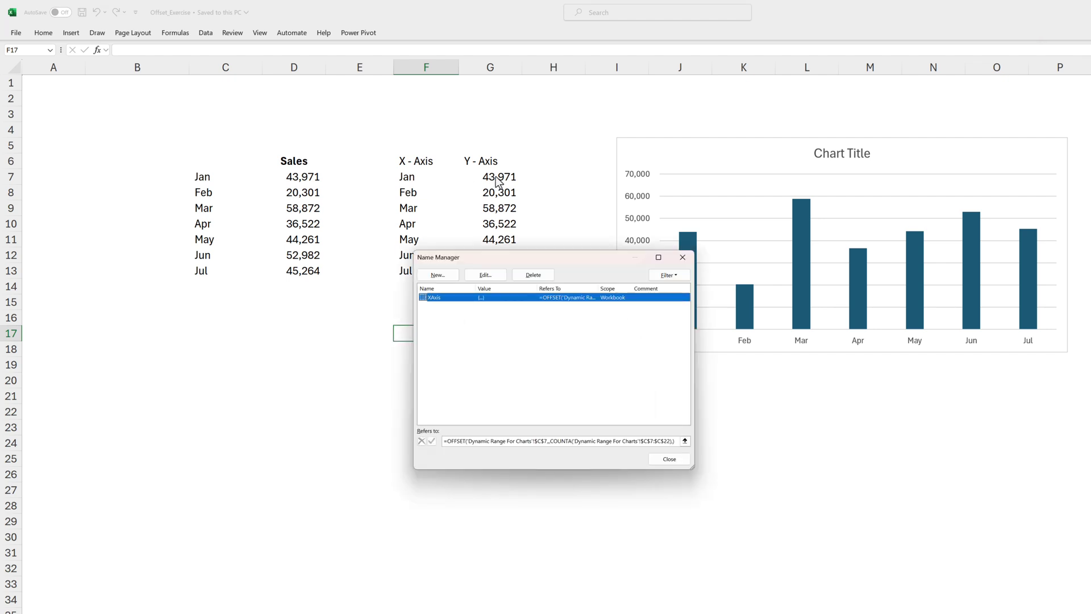
click(669, 462)
Step: Make G7's D7 reference absolute and copy its whole sales formula text
click(507, 177)
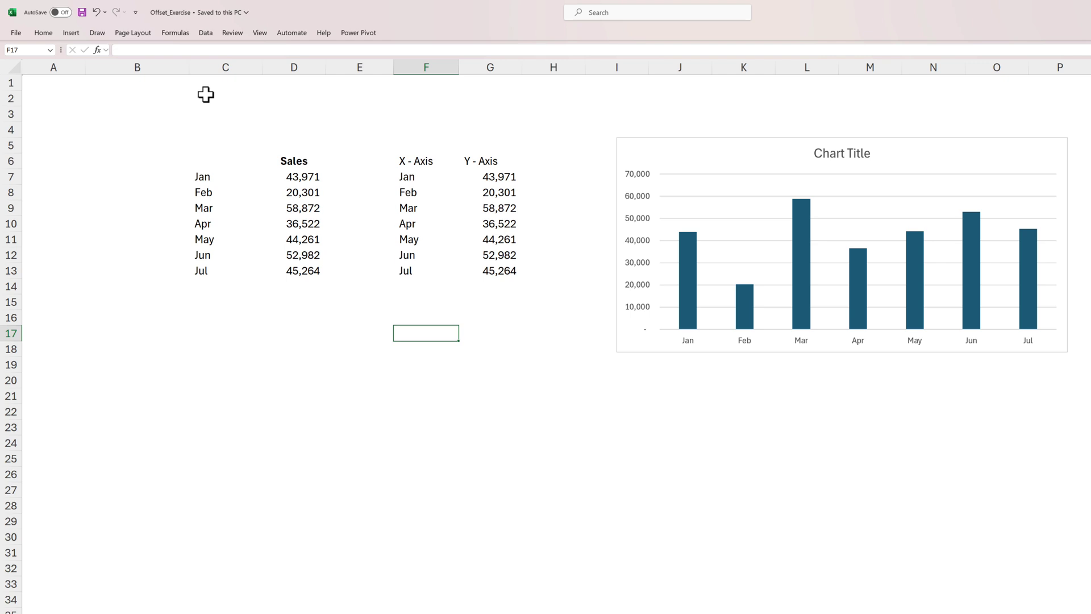
click(122, 51)
double_click(140, 51)
key(F4)
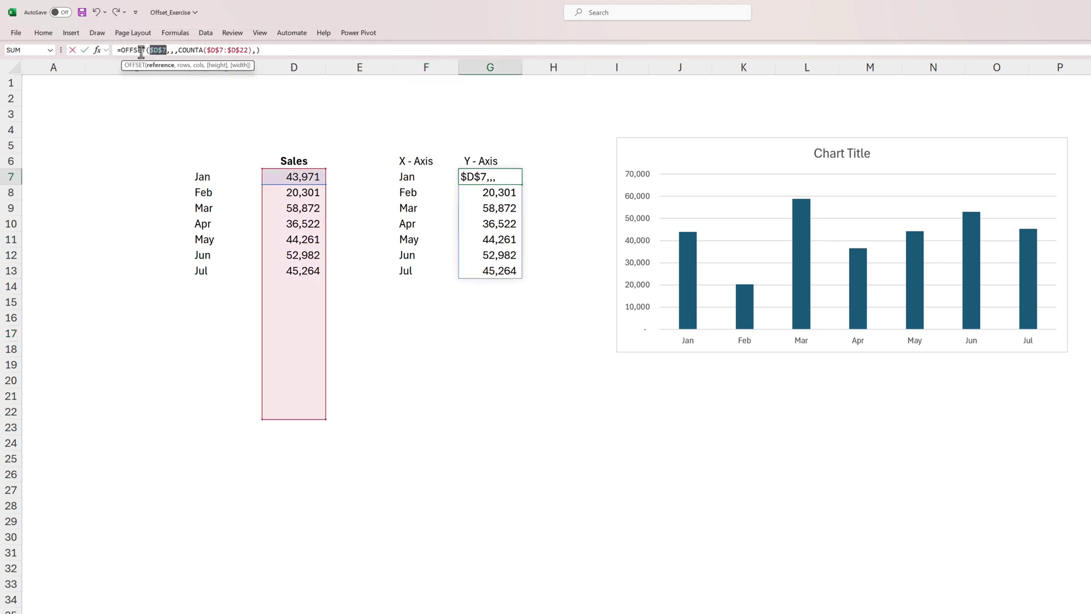
drag(127, 50, 283, 46)
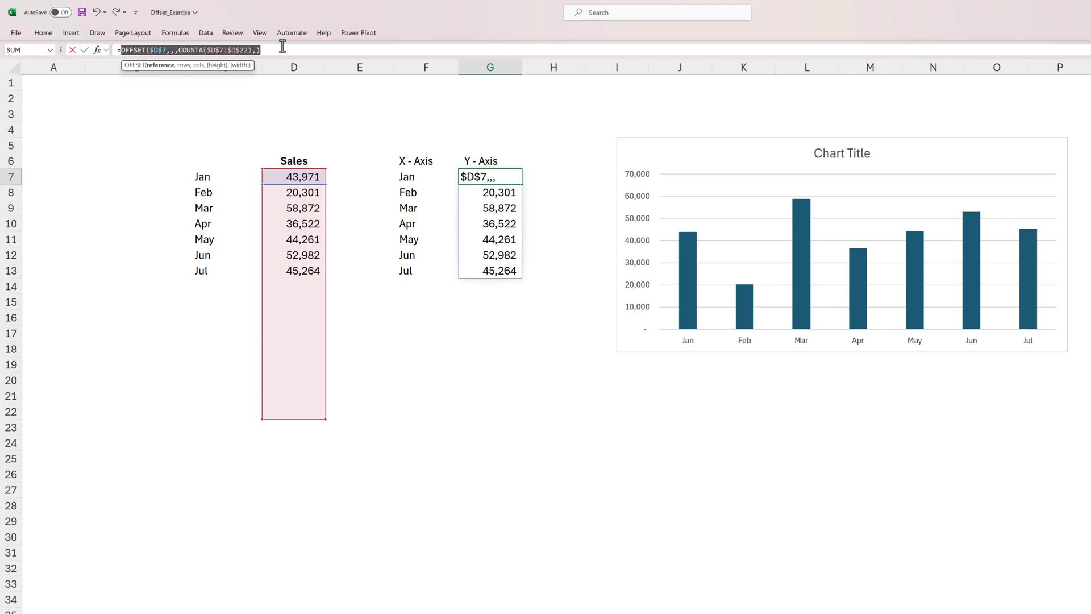
key(Escape)
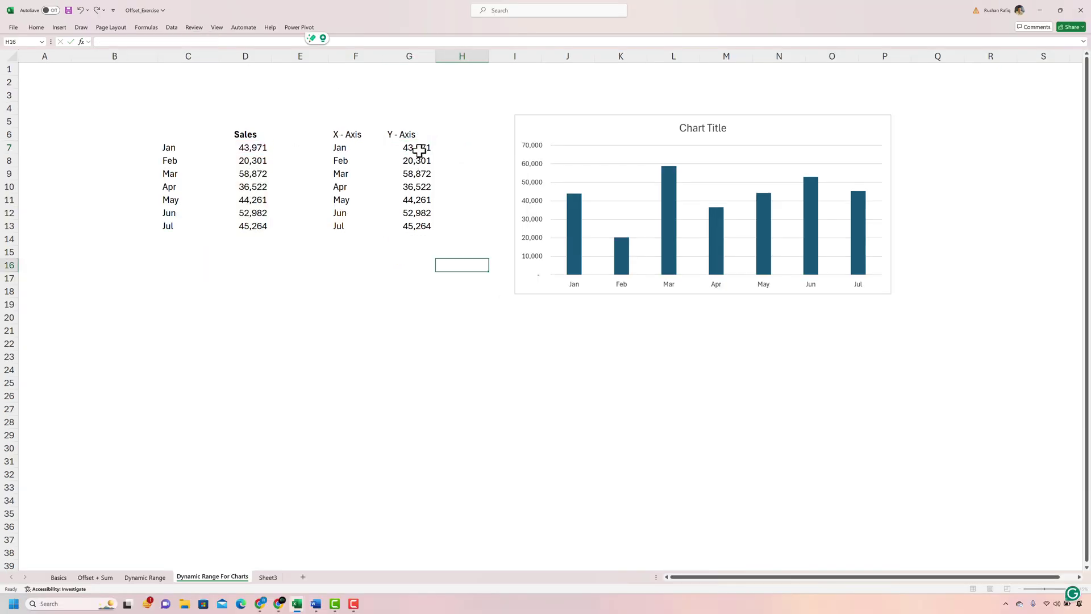
Step: Create the YAxis name referring to =OFFSET($D$7,,,COUNTA($D$7:$D$22),1)
click(146, 28)
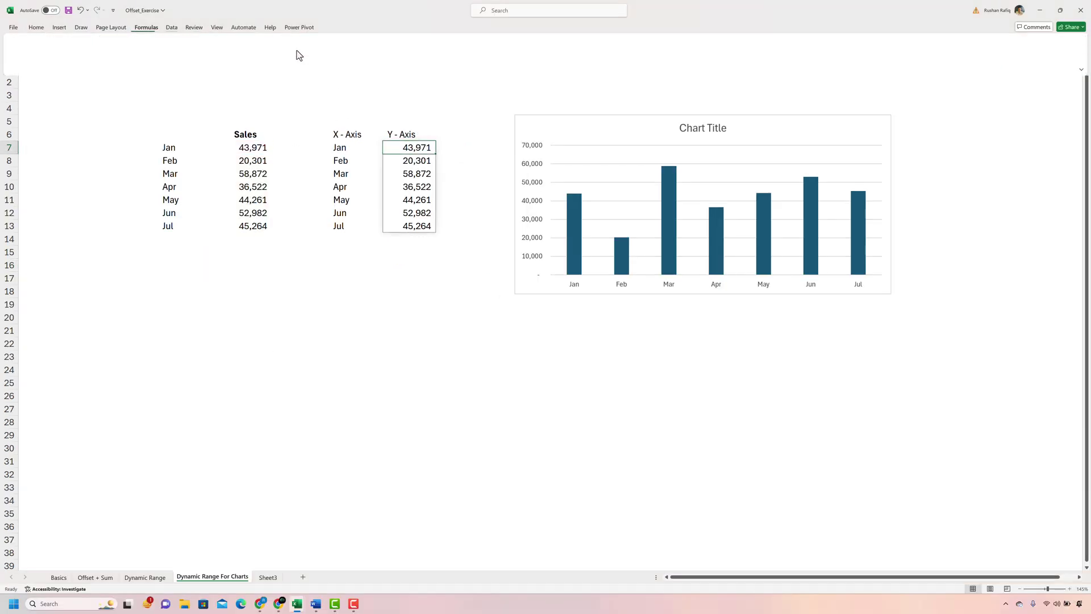
click(256, 56)
click(366, 229)
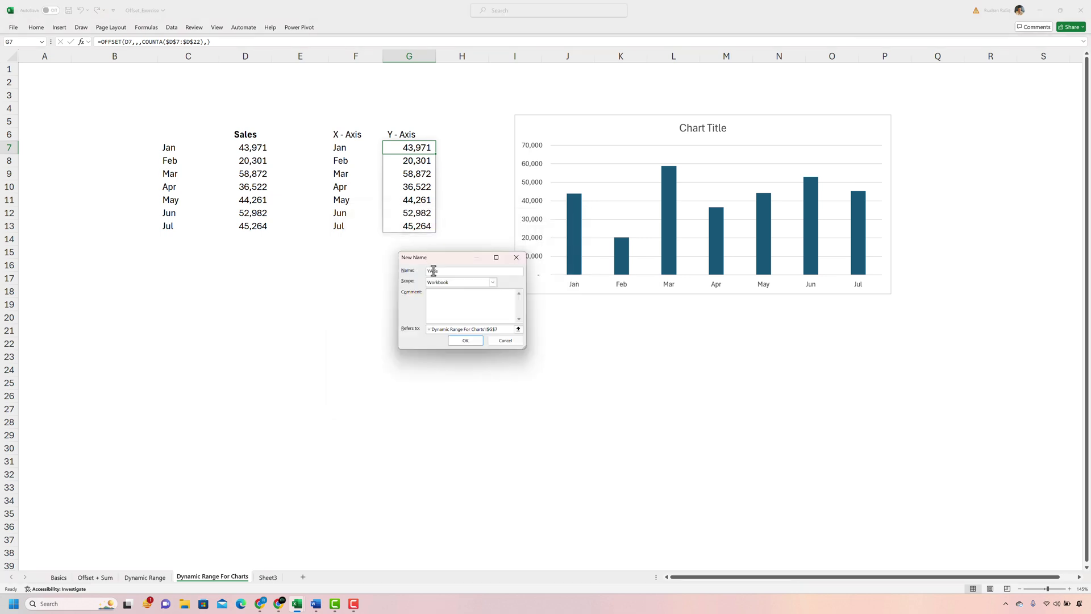
text(YAxis)
drag(509, 329, 427, 329)
text(=OFFSET($D$7,,,COUNTA($D$7:$D$22),))
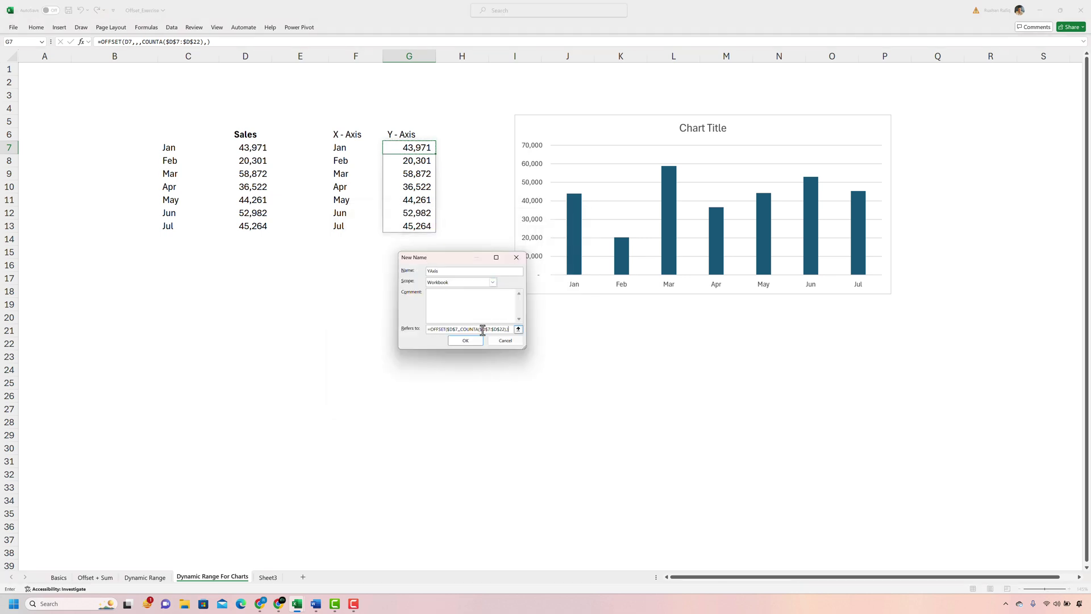
click(466, 341)
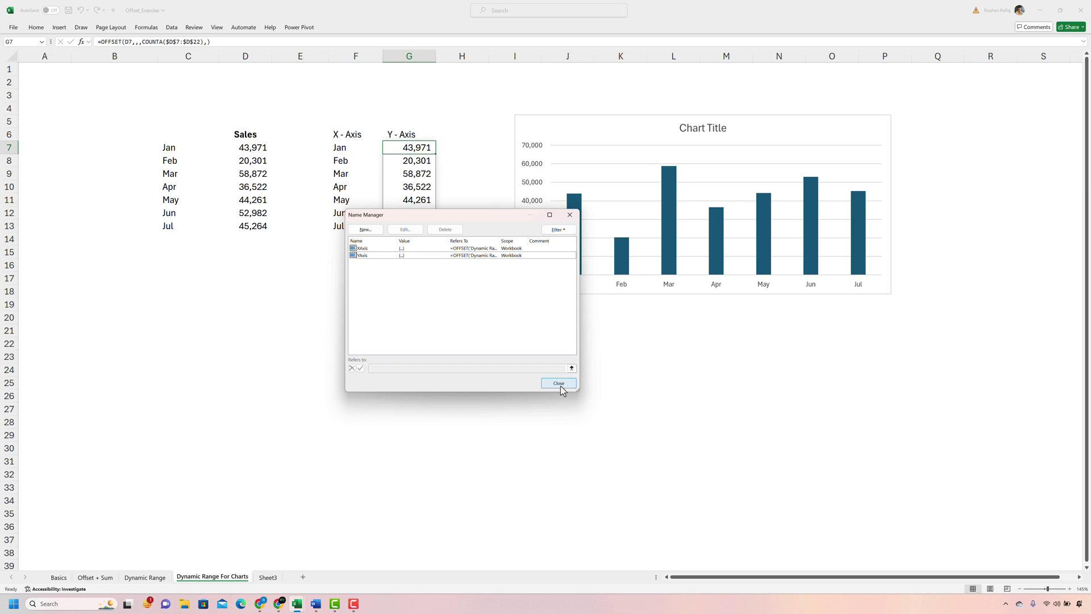
click(559, 385)
Step: Test the XAxis name by entering =XAxis in F20 to spill the months
click(344, 316)
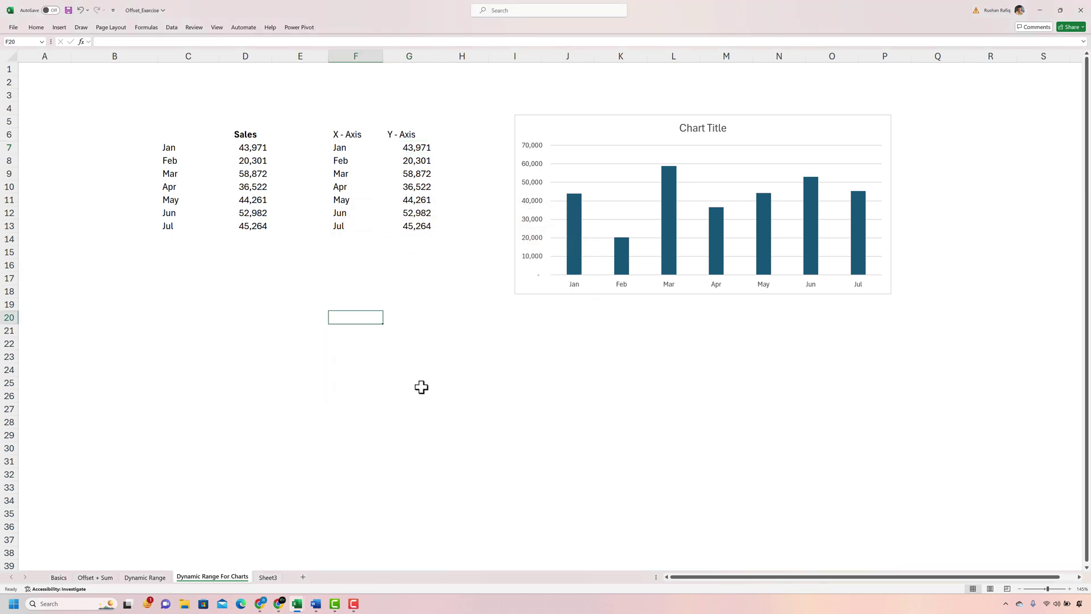
text(=)
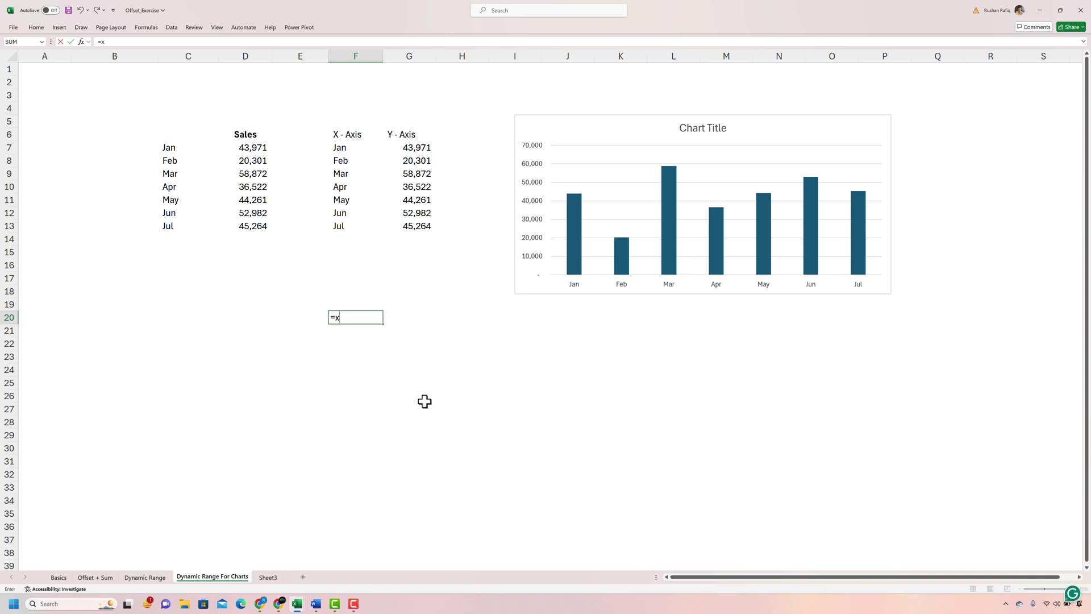
text(xaxi)
key(Tab)
key(Return)
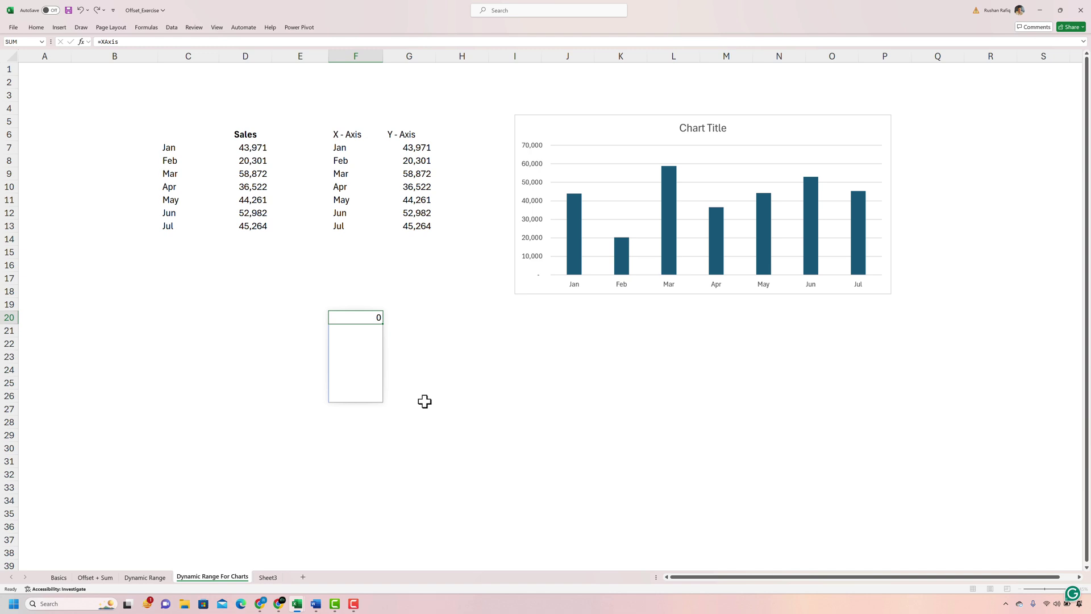
key(Up)
key(Right)
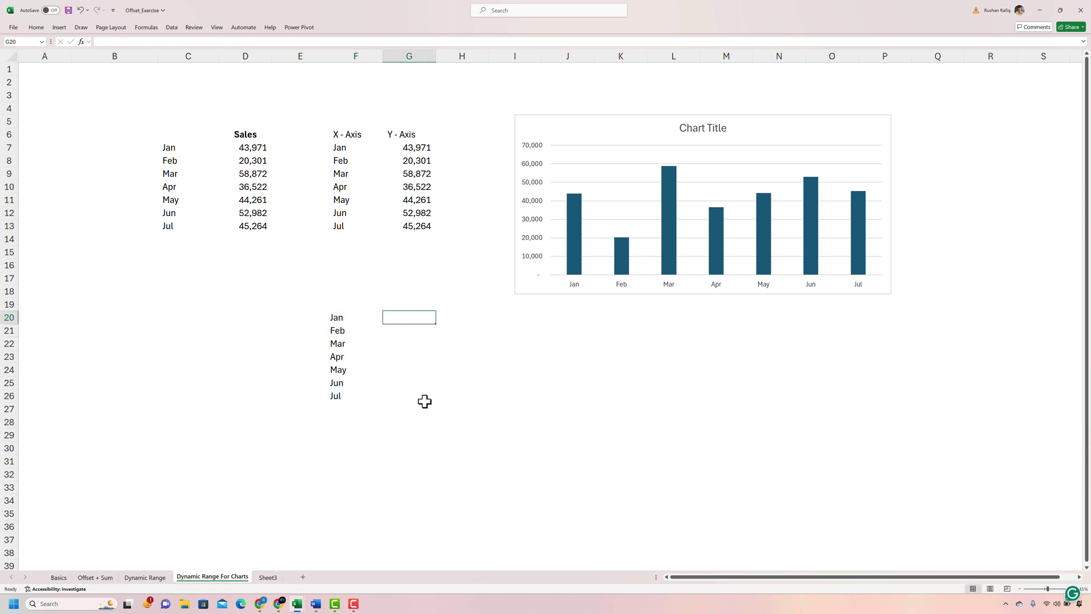
key(Left)
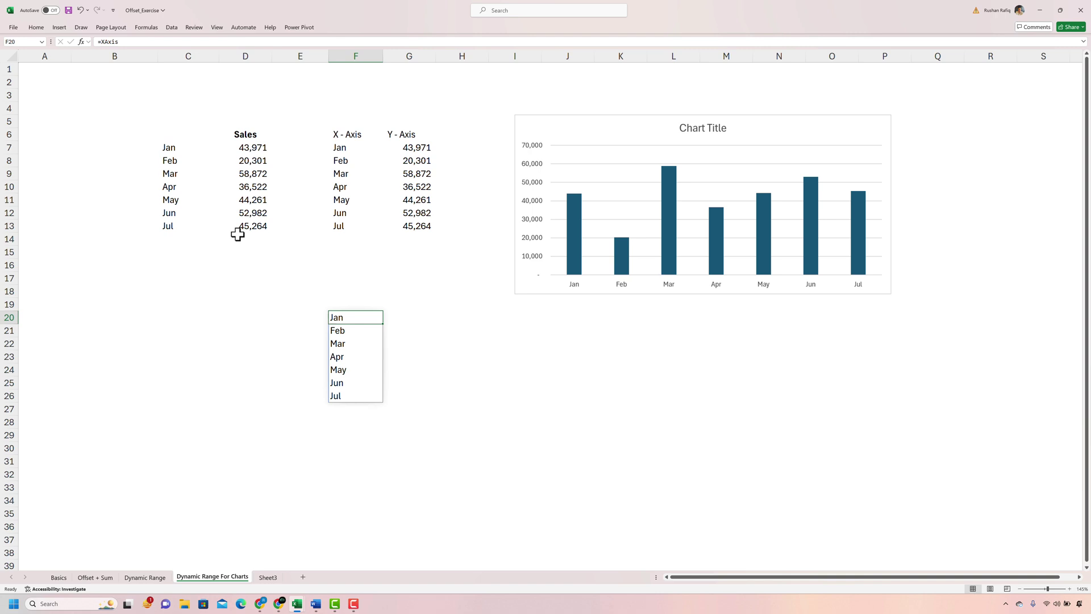
Step: Add Aug in C14, confirm the spill ends with Aug, then delete the F20 test formula
click(185, 240)
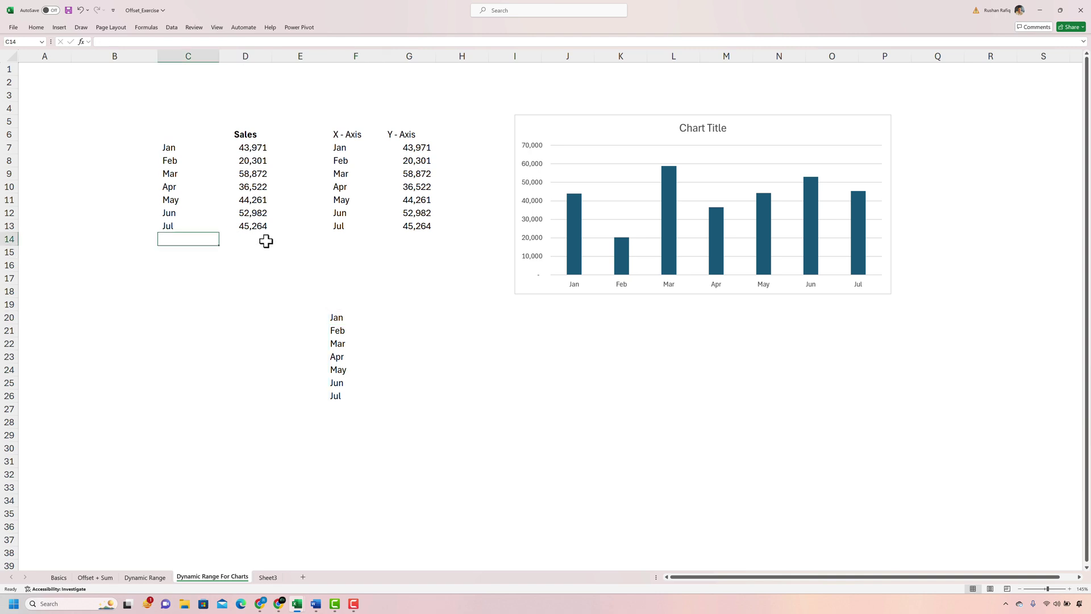
text(Aug)
key(ctrl+Return)
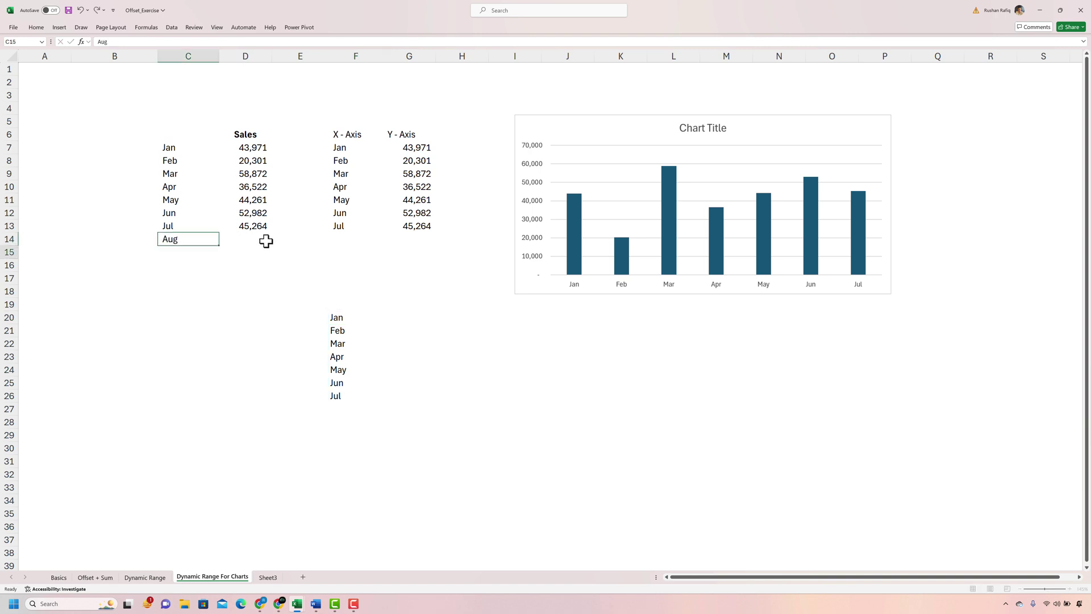
key(Return)
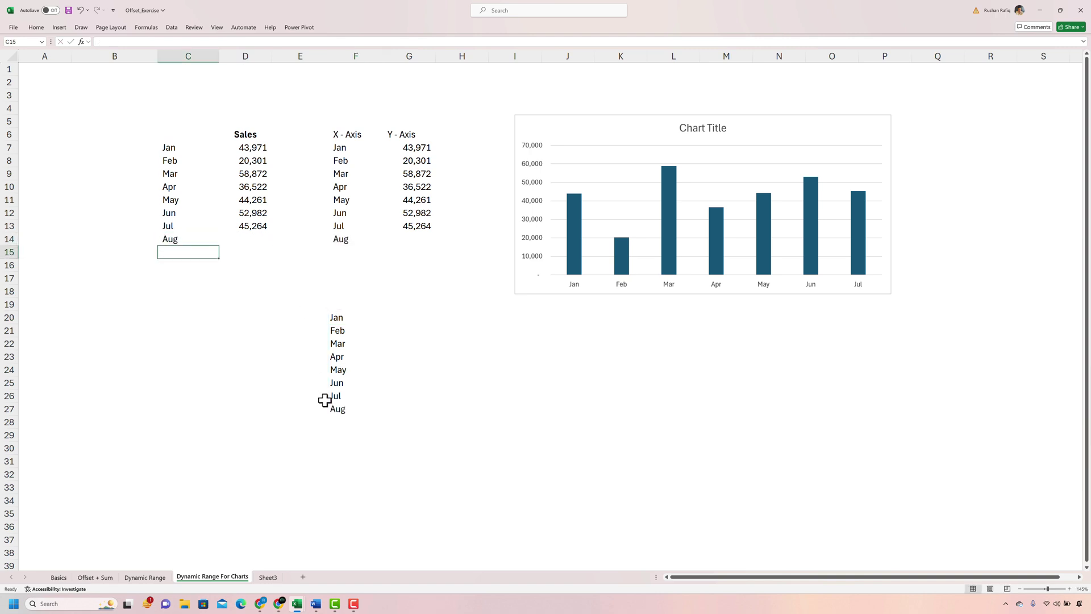
click(362, 402)
key(ctrl+Up)
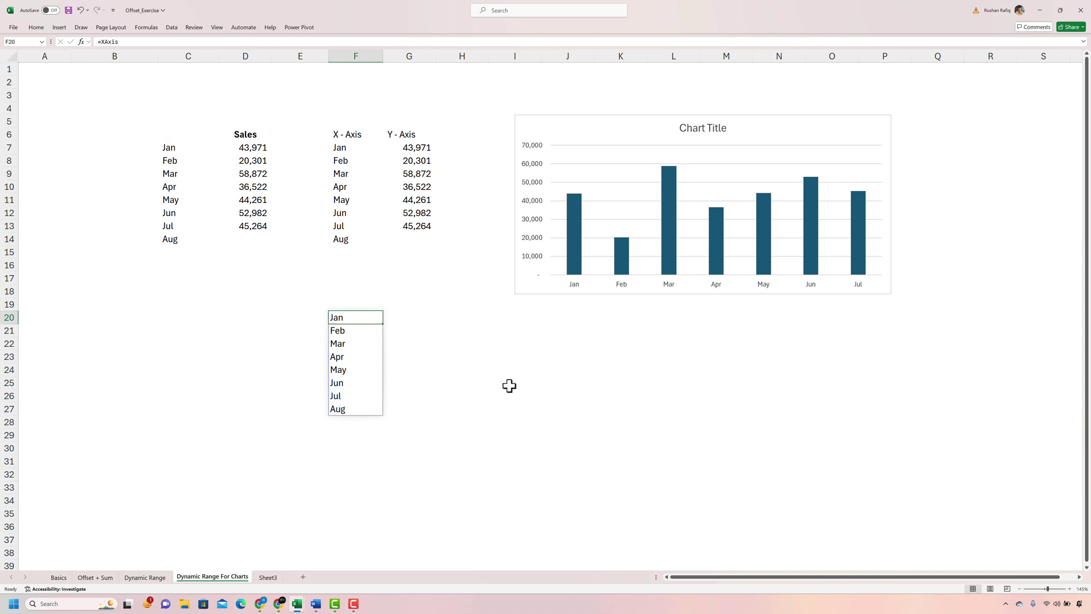
key(Delete)
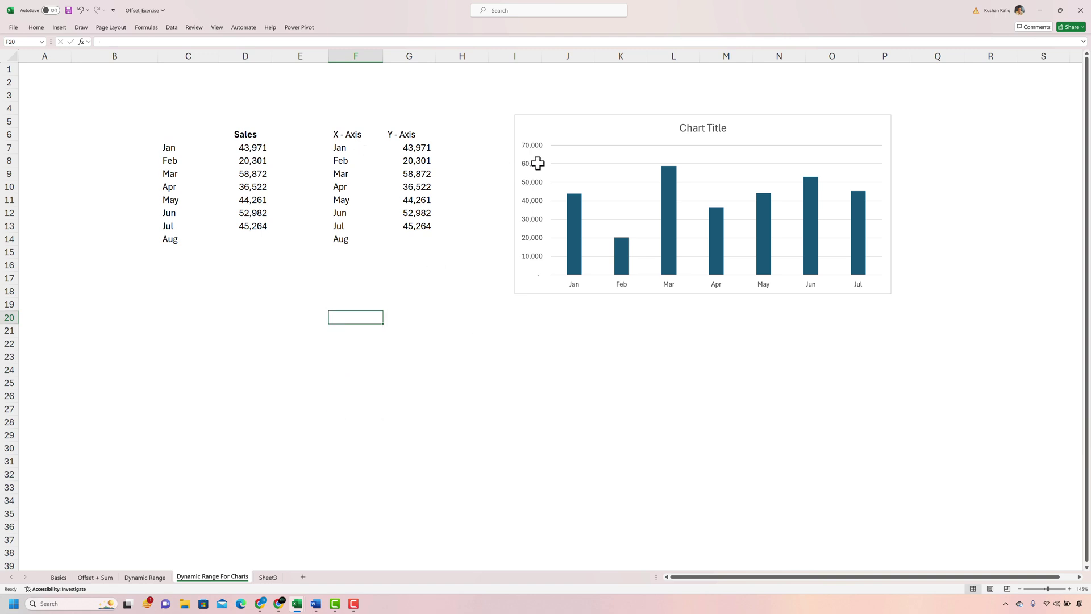
Step: Point the chart's category axis labels to the XAxis name in Select Data
click(602, 178)
right_click(603, 179)
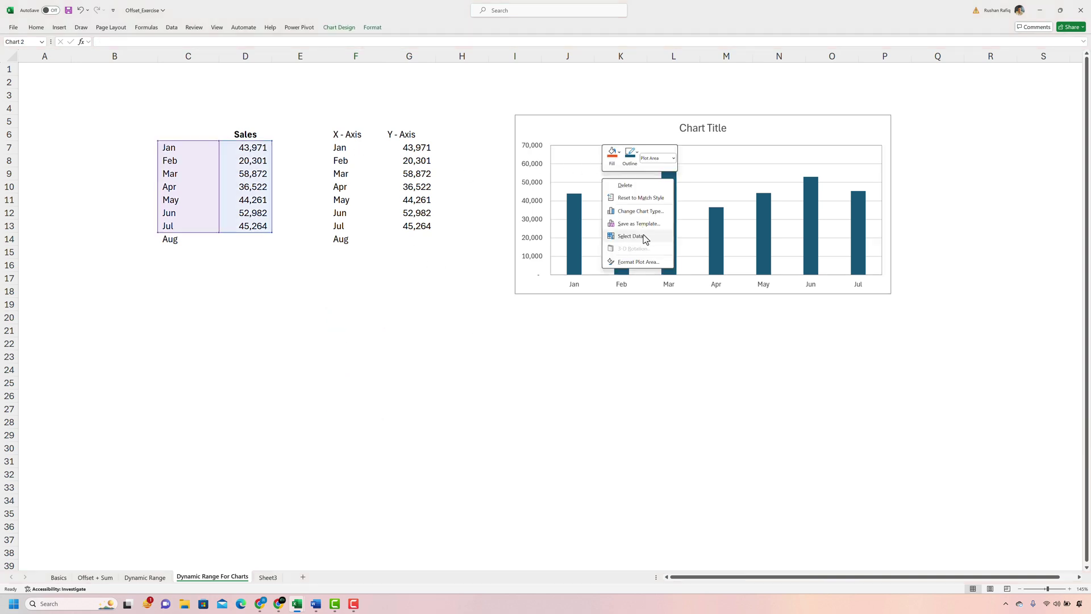
click(631, 236)
click(477, 310)
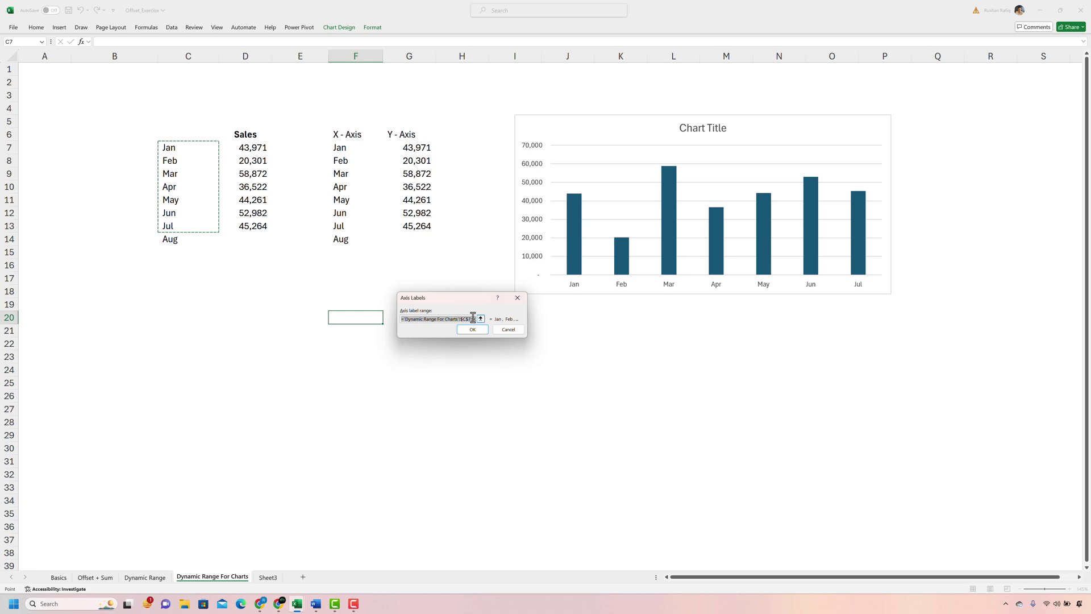
click(480, 318)
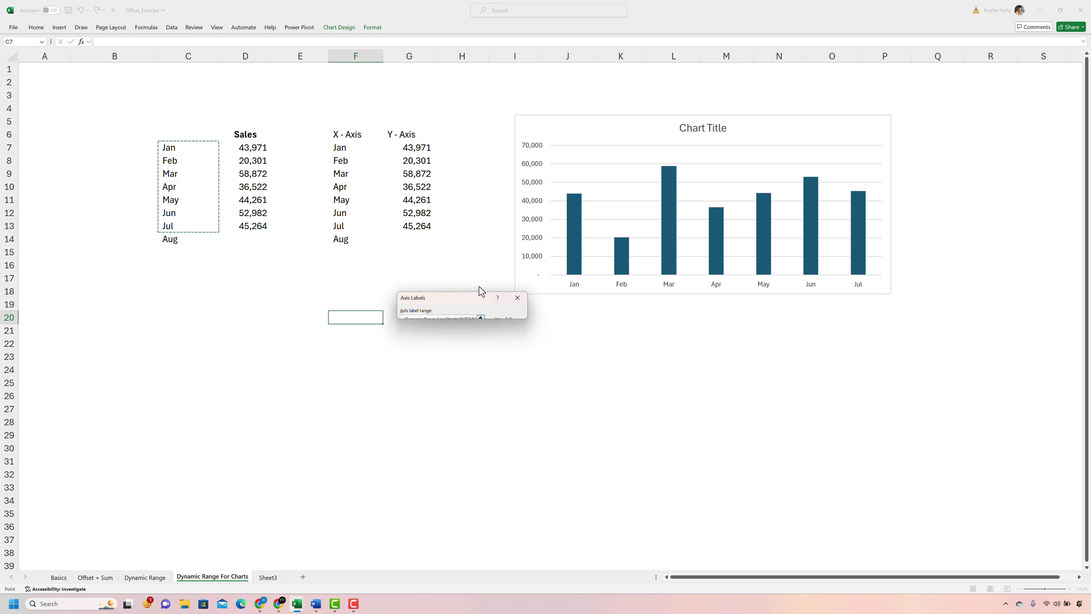
drag(460, 312, 501, 311)
text(Xa)
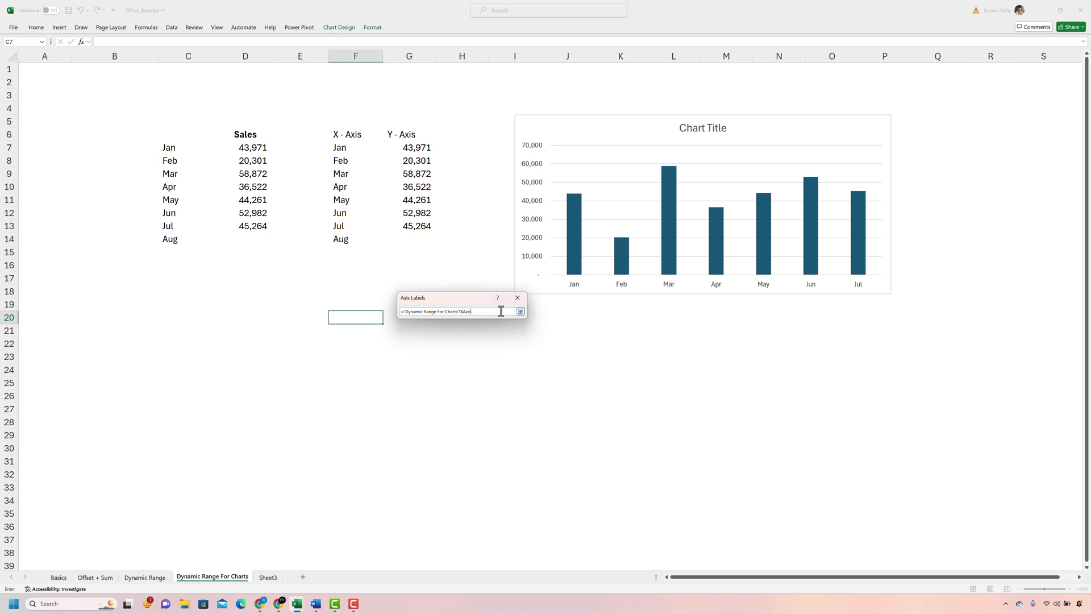
text(xis)
click(520, 312)
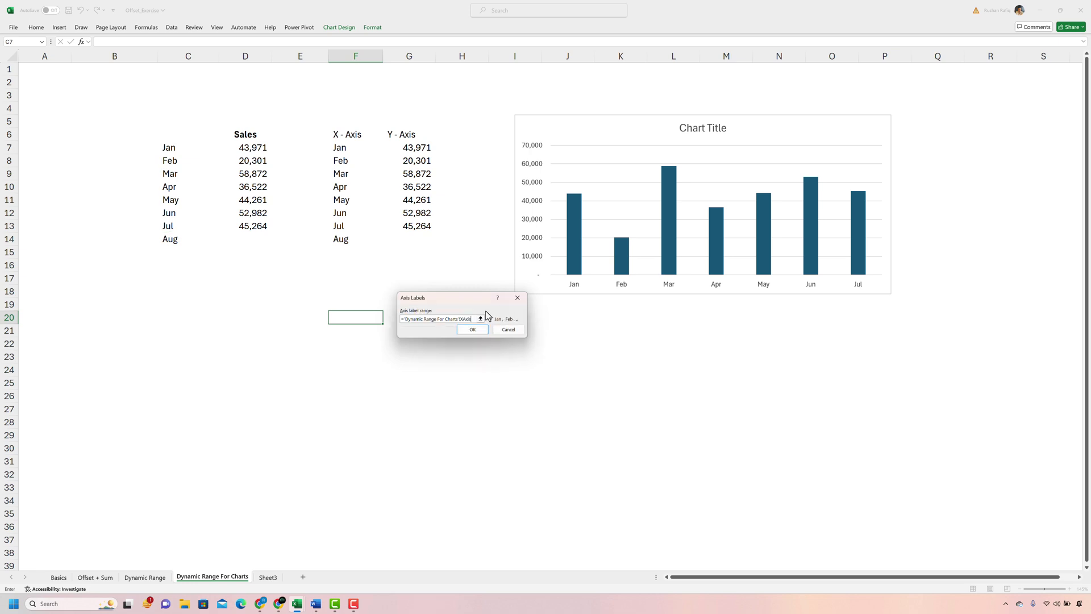
click(472, 330)
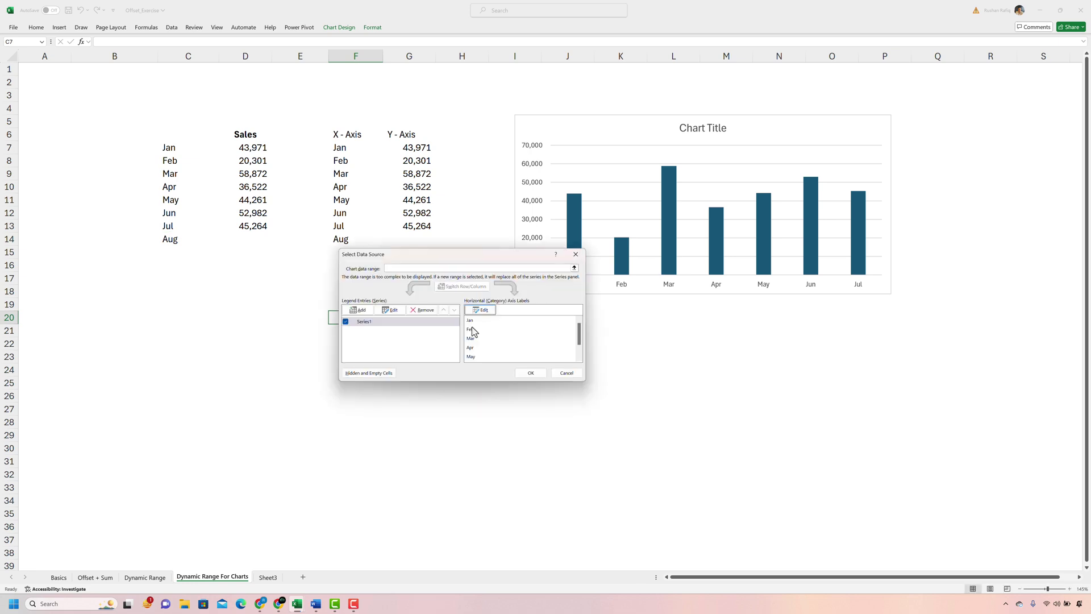
Step: Replace Series1's fixed D7:D13 values with the YAxis name
click(390, 310)
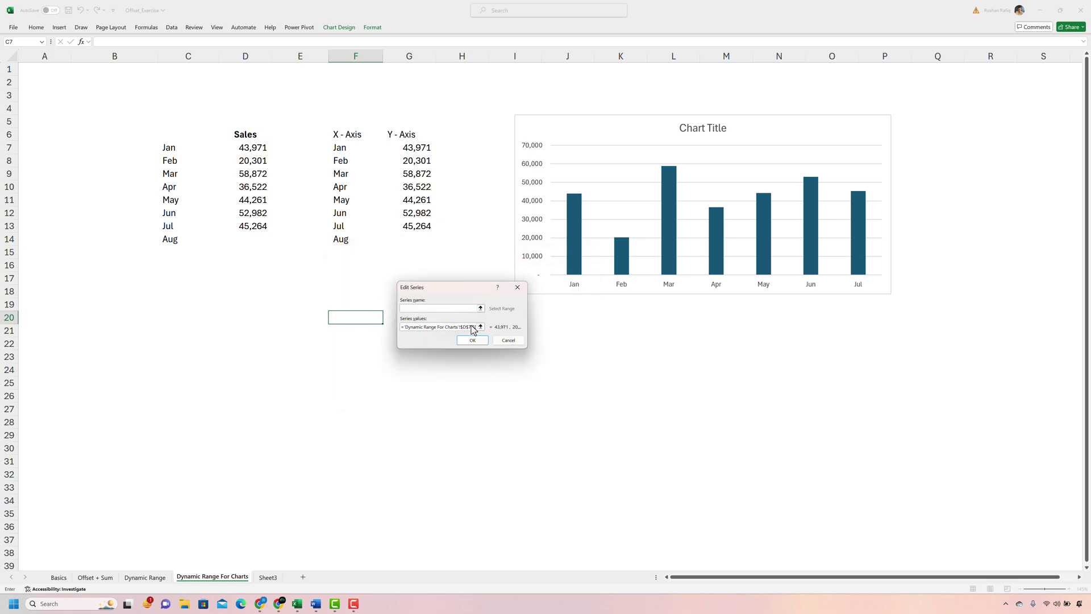
click(481, 327)
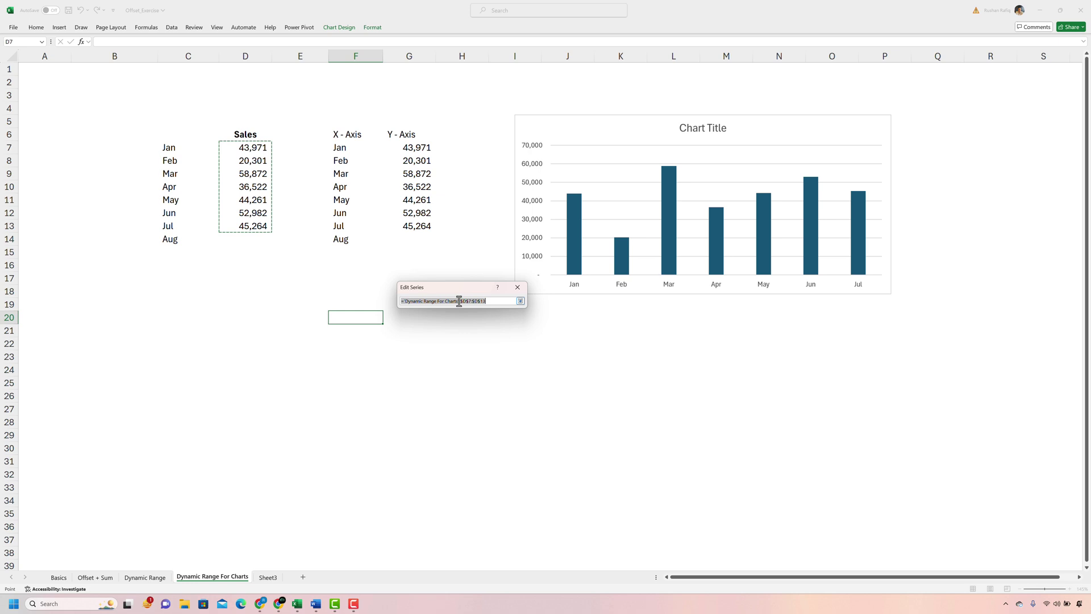
drag(459, 301, 492, 292)
key(BackSpace)
text(YAxis)
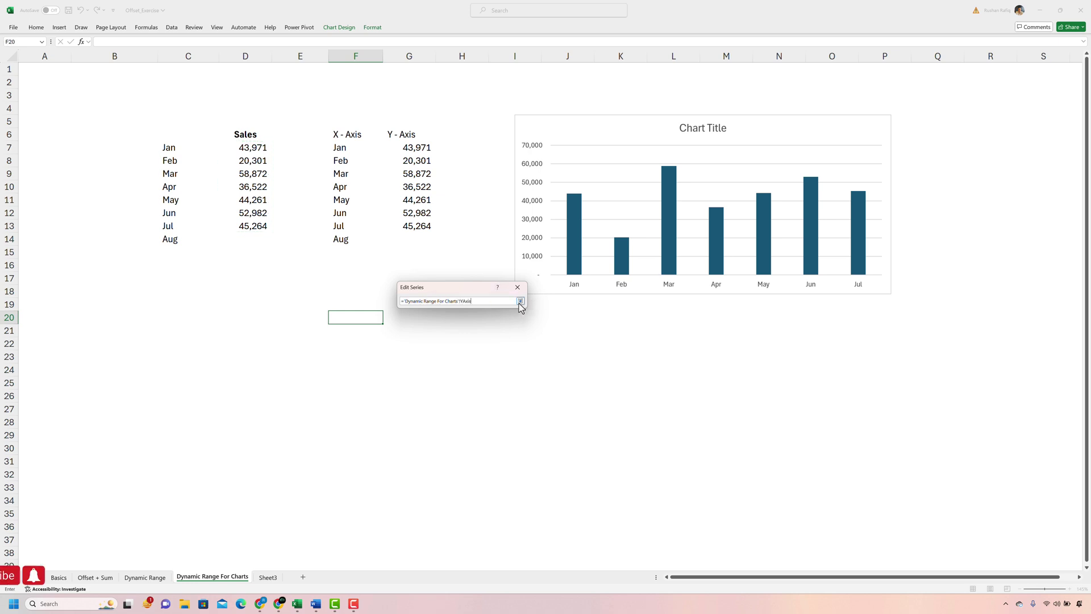
click(520, 301)
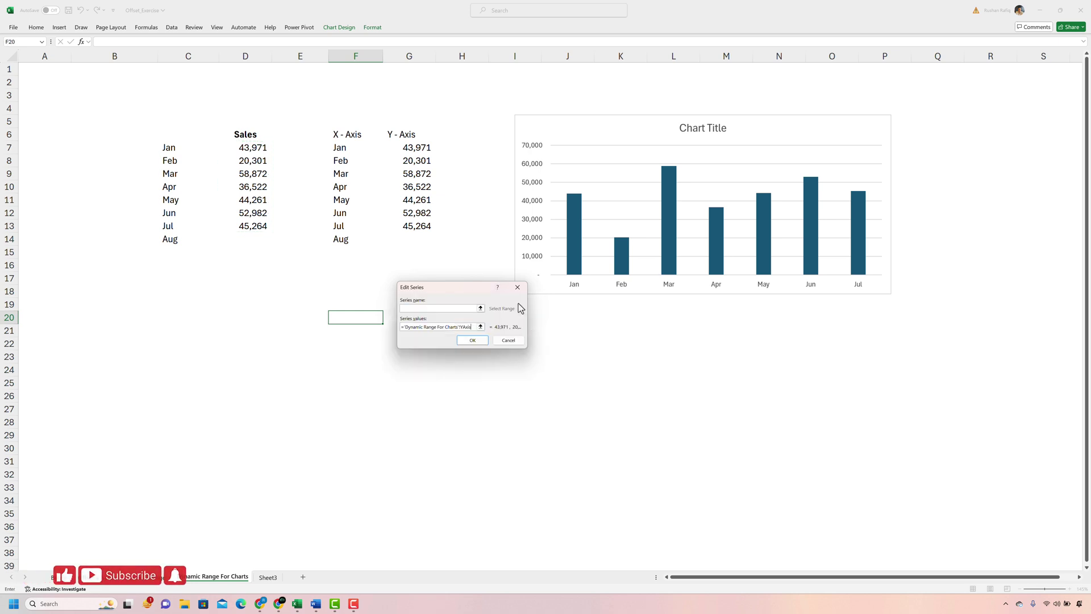
Step: Confirm YAxis as the series values, close Select Data, and delete Aug from C14
click(473, 341)
click(530, 374)
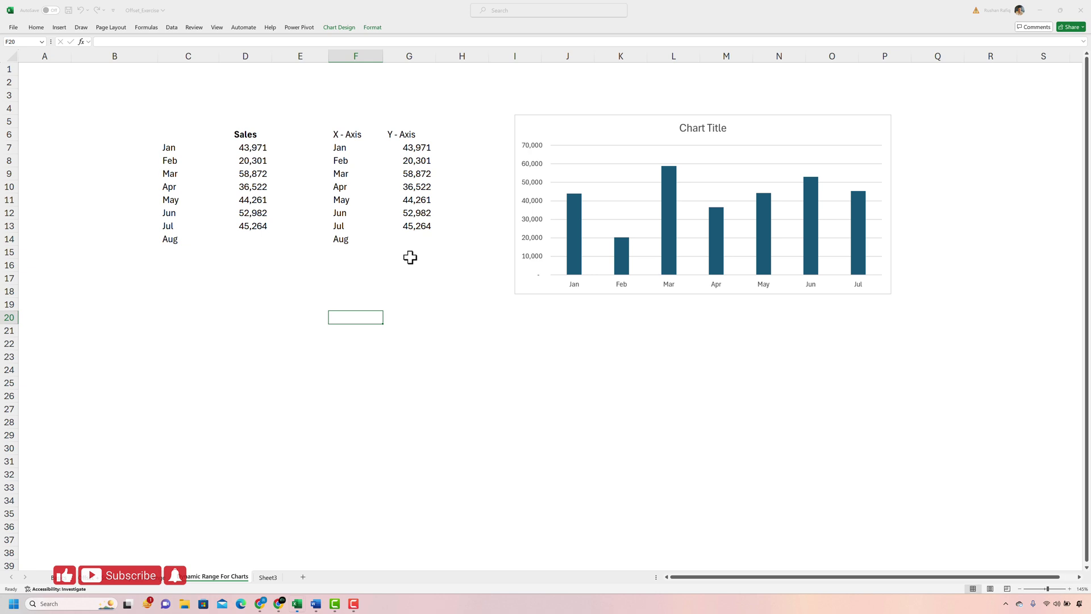
key(Escape)
key(Delete)
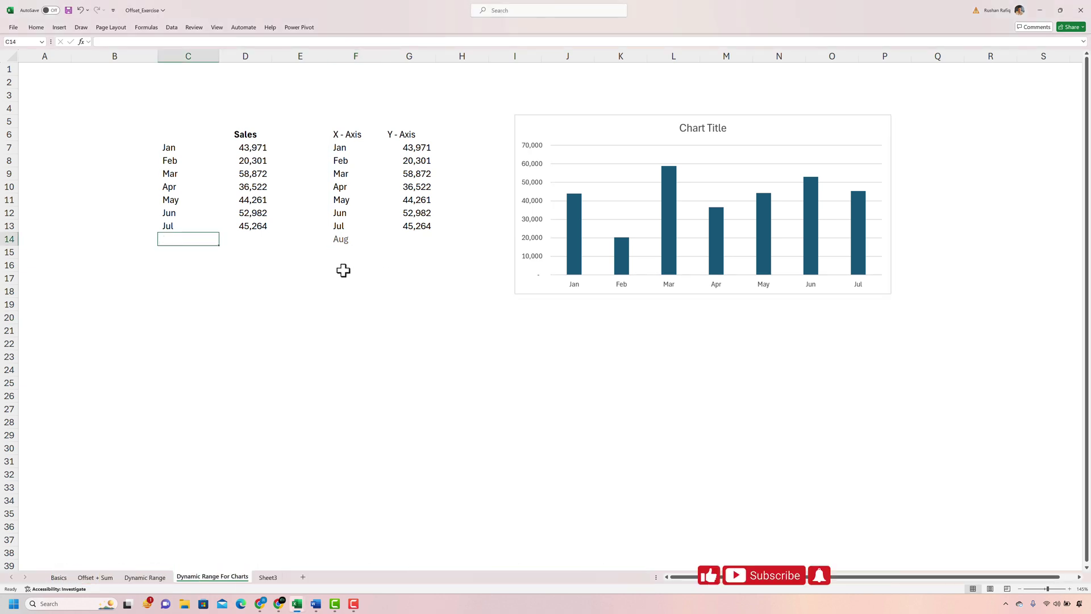
Step: Test chart shrinking by clearing Jul's row C13:D13, then undo to restore it
key(Up)
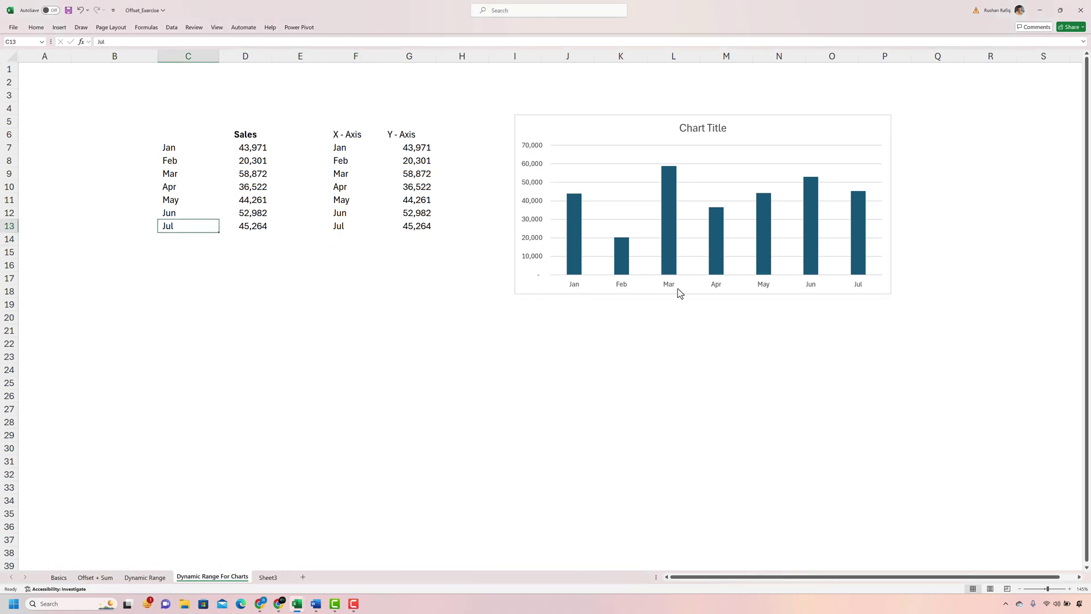
key(shift+Right)
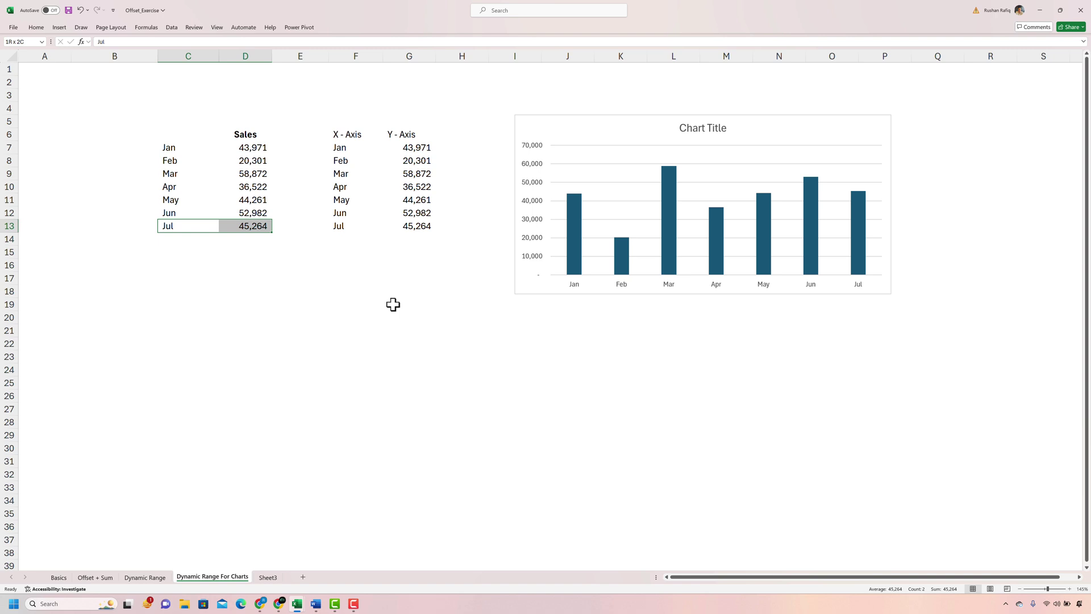
key(Delete)
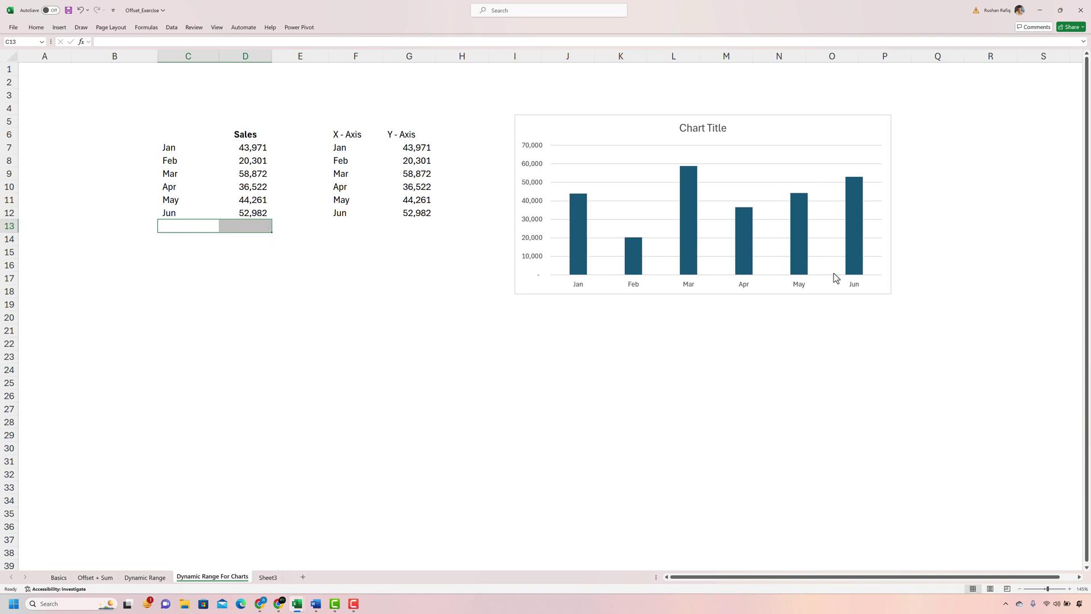
key(ctrl+z)
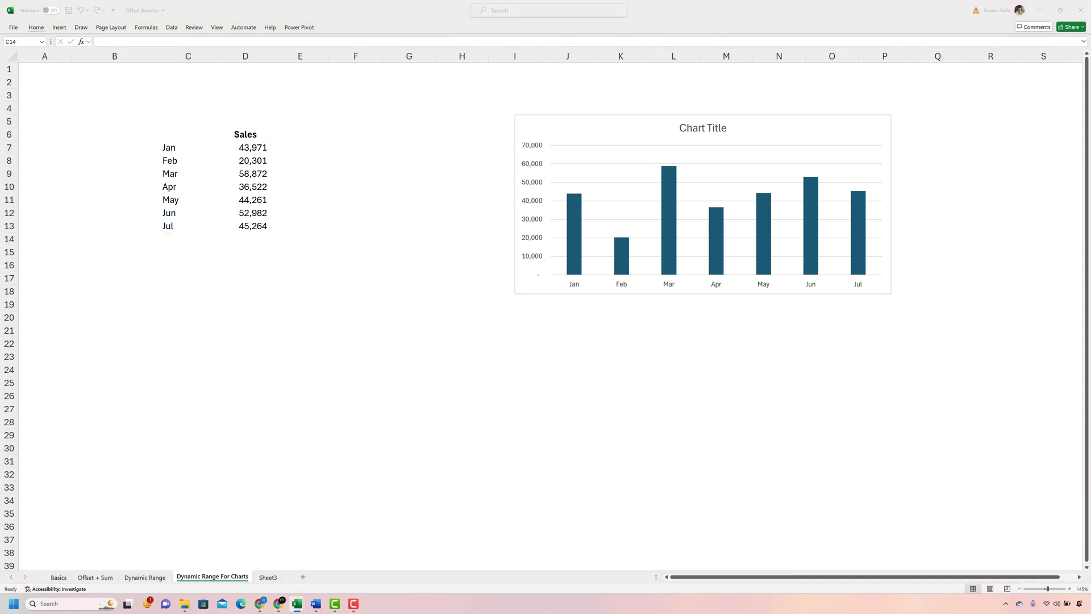
Step: Paste the Aug 63,121 and Sep 87,867 rows into C14:D15 below Jul
key(ctrl+c)
click(181, 243)
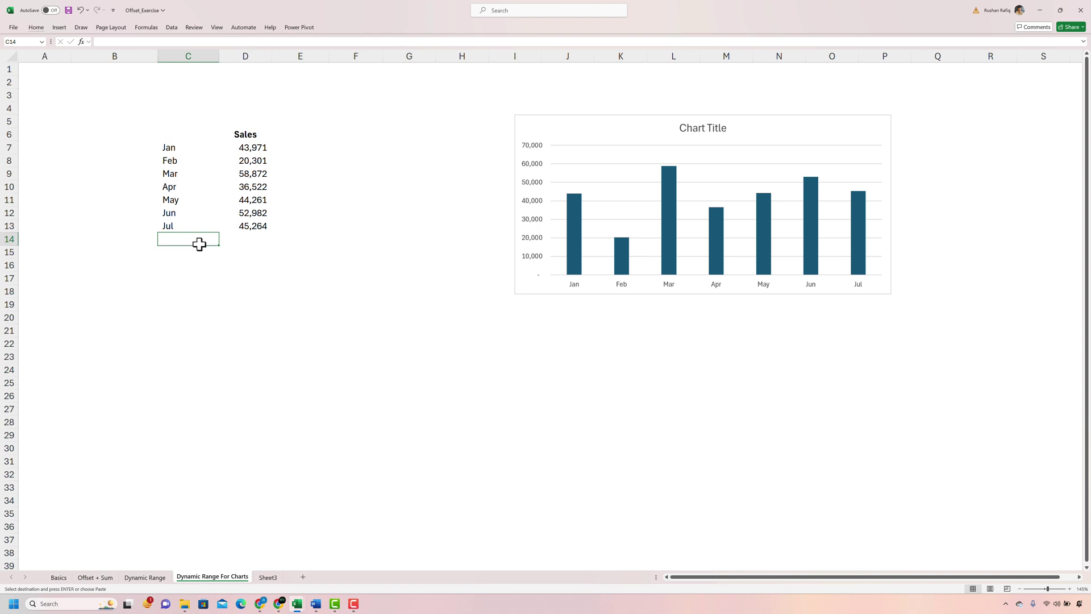
key(alt)
key(ctrl+v)
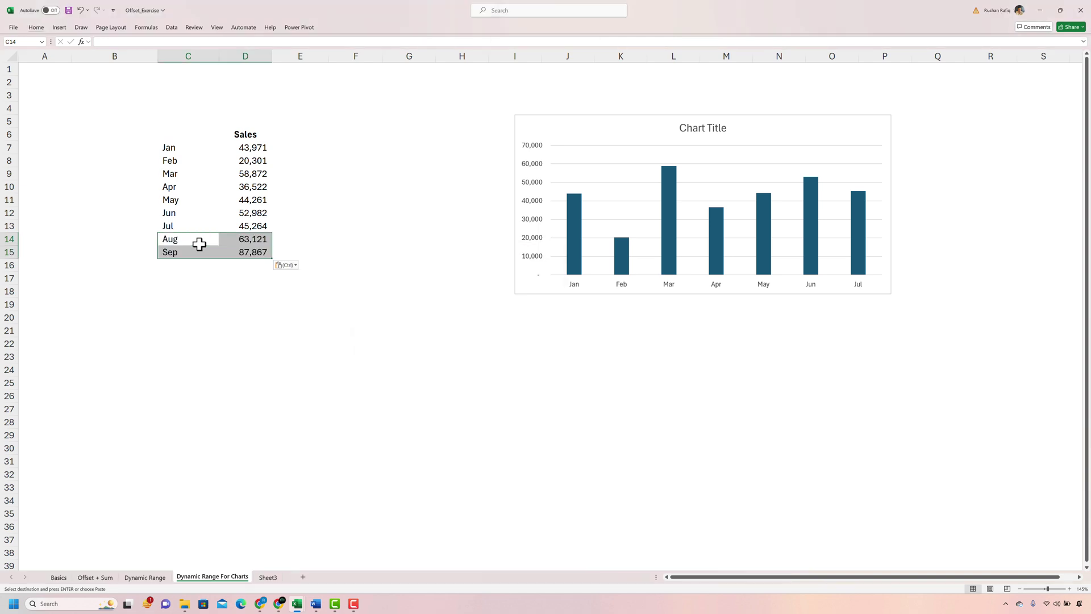